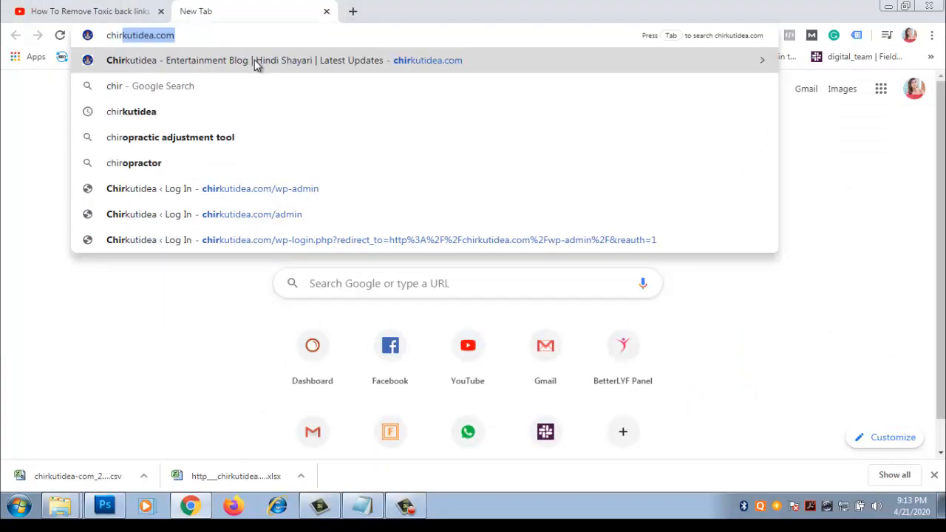
Step: Open chirkutidea.com and look through its homepage posts, categories and footer
left_click(254, 61)
scroll(292, 111, "down", 15)
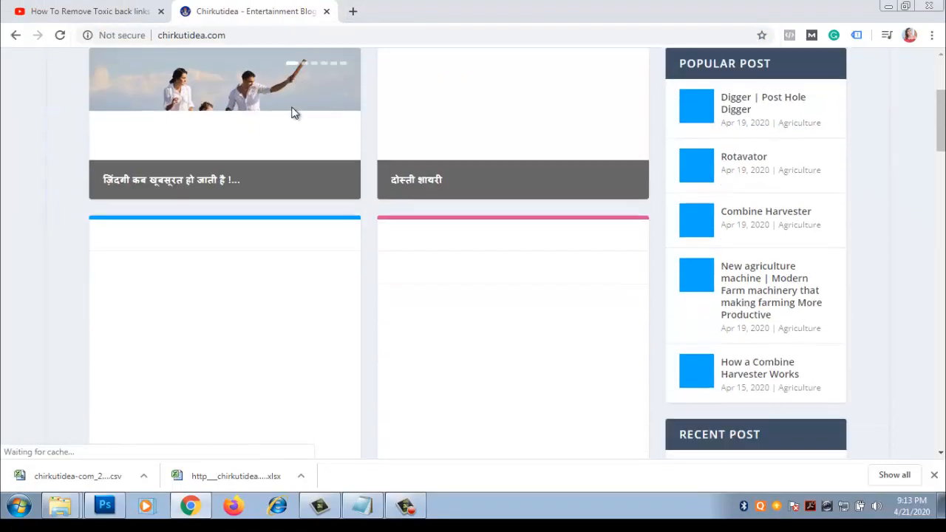
scroll(291, 115, "up", 15)
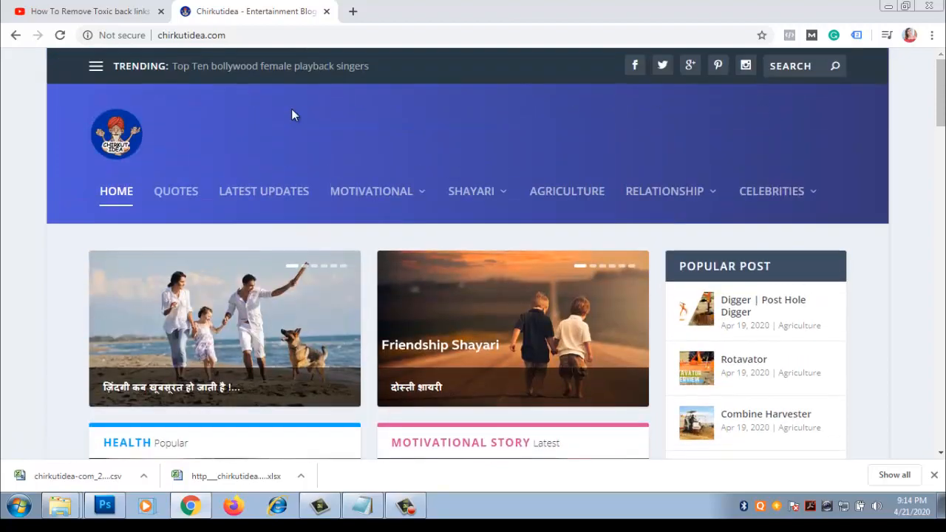
scroll(292, 115, "down", 10)
scroll(293, 117, "down", 10)
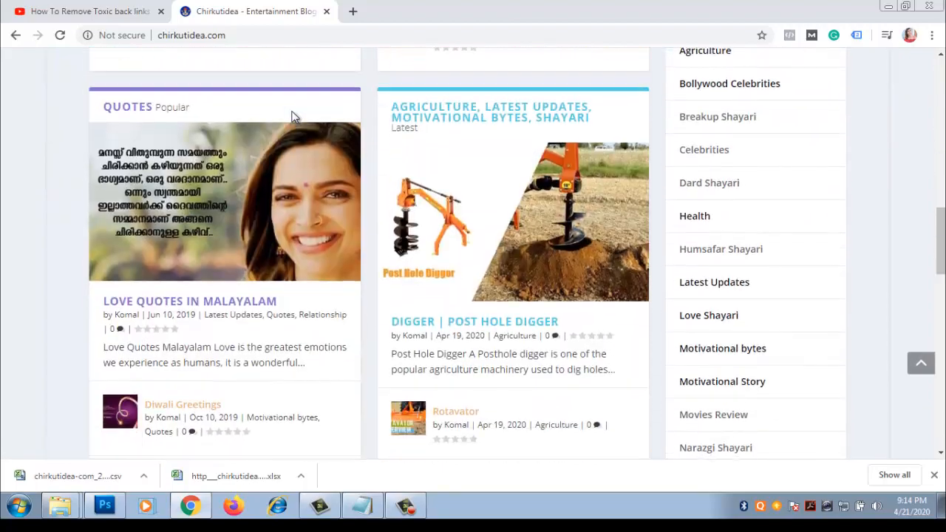
scroll(293, 117, "down", 3)
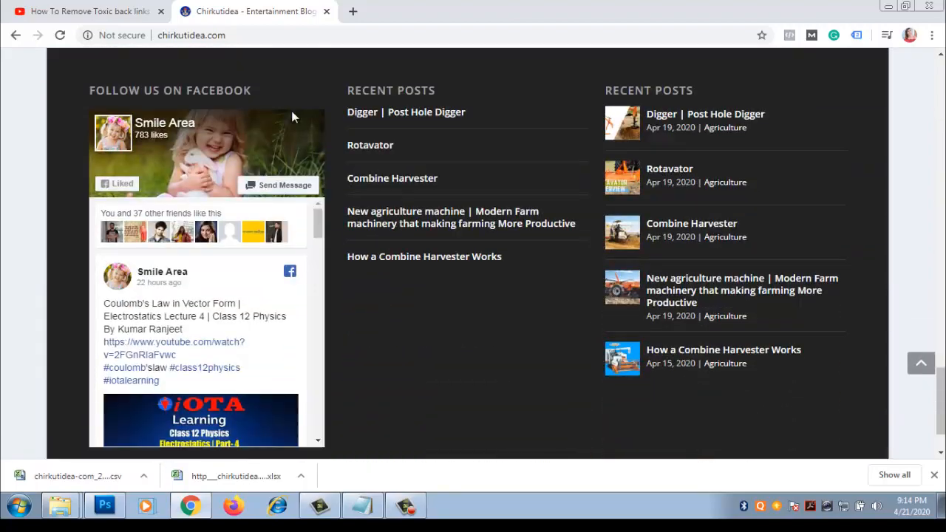
scroll(293, 117, "up", 15)
scroll(294, 117, "up", 7)
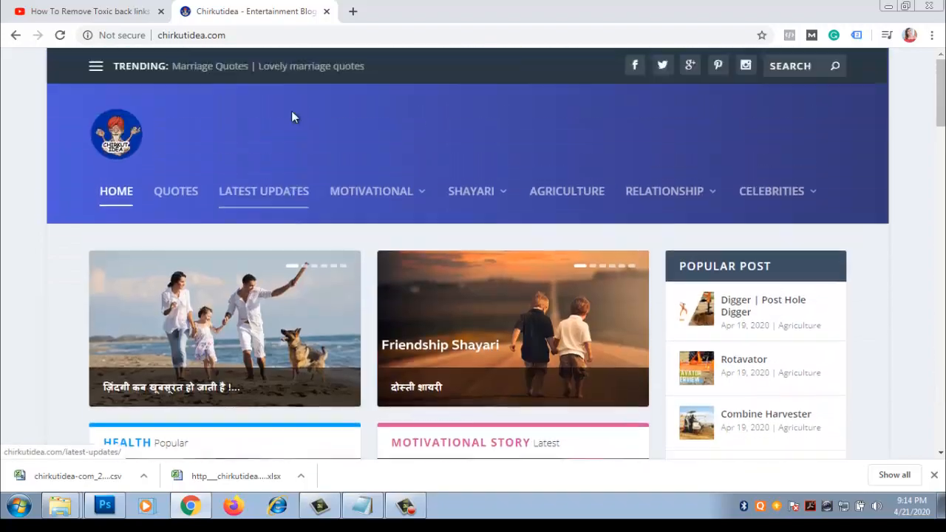
scroll(450, 193, "down", 7)
scroll(351, 271, "down", 9)
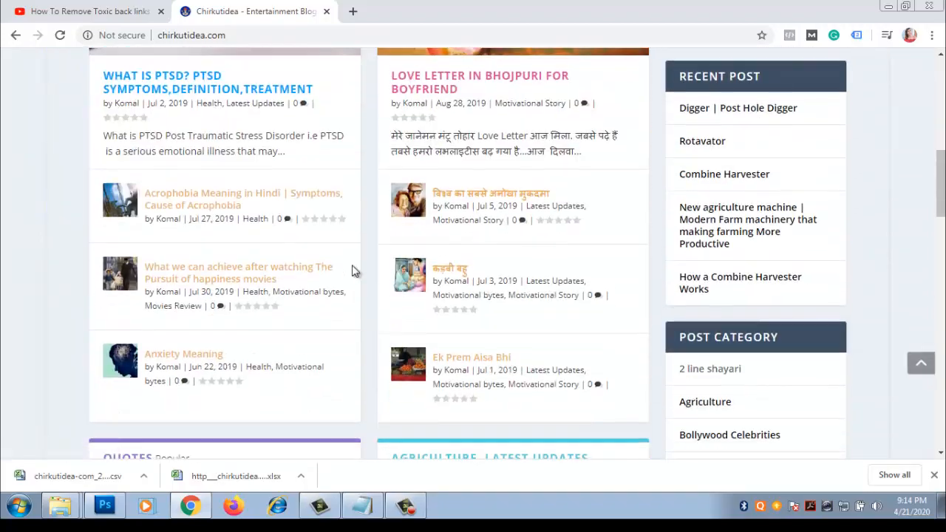
scroll(352, 272, "down", 3)
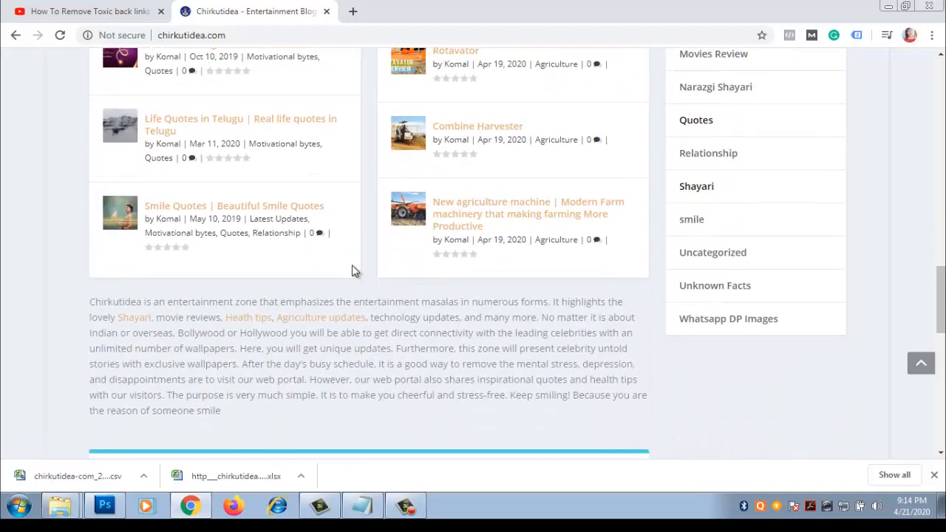
Step: Open Google Search Console in a new browser tab and go to the Overview of the chirkutidea.com property
left_click(354, 15)
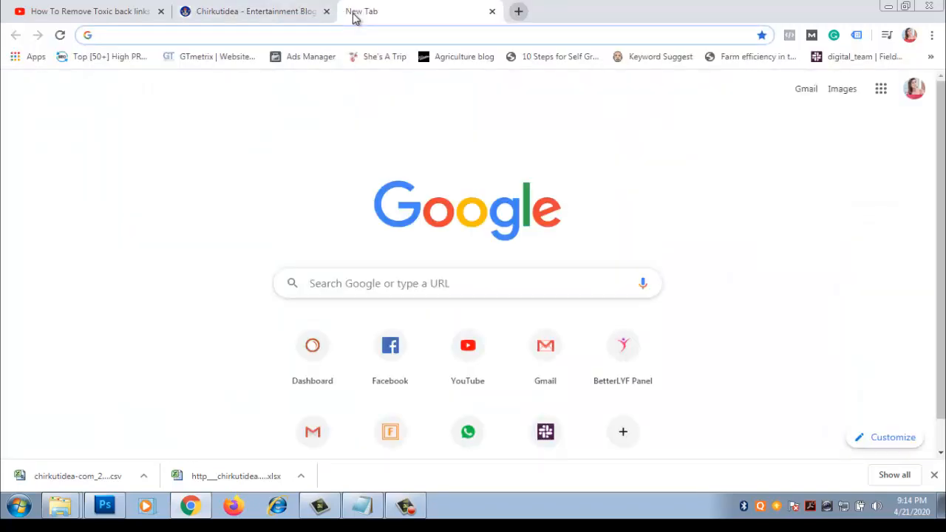
type("google")
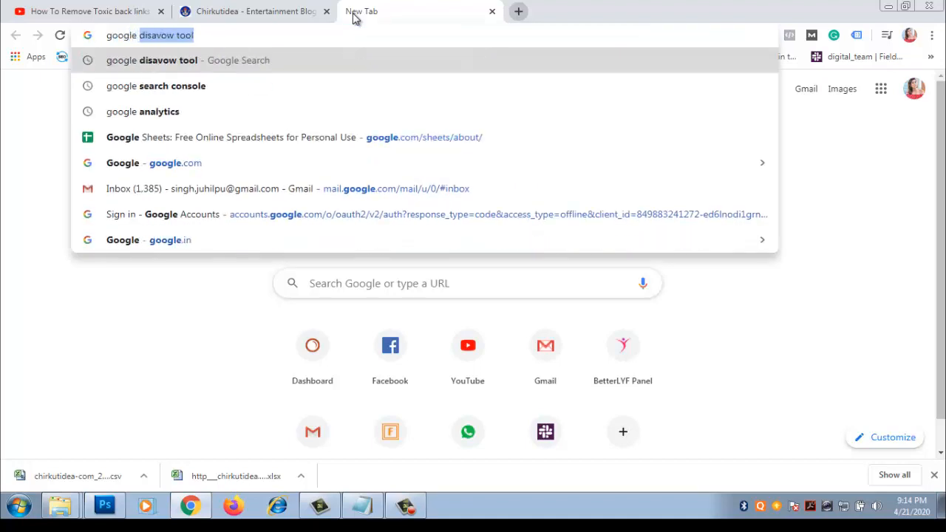
left_click(250, 91)
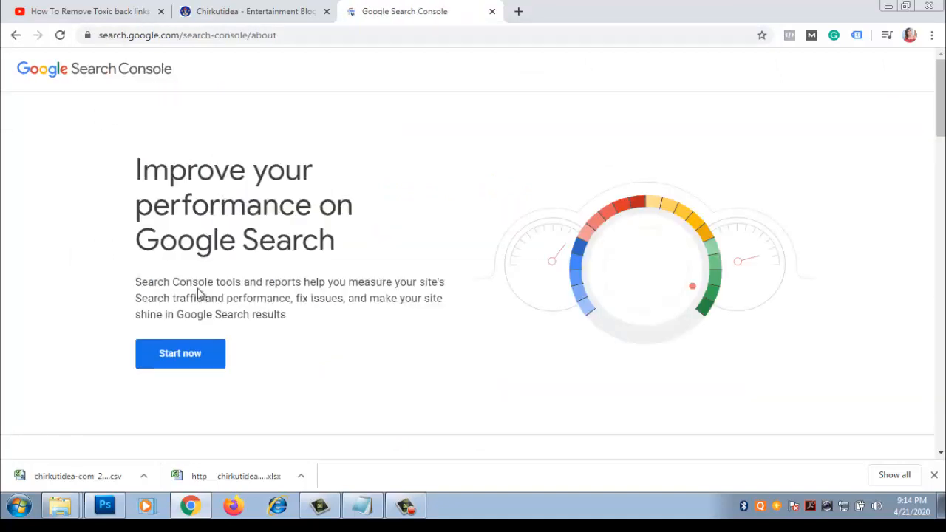
left_click(179, 358)
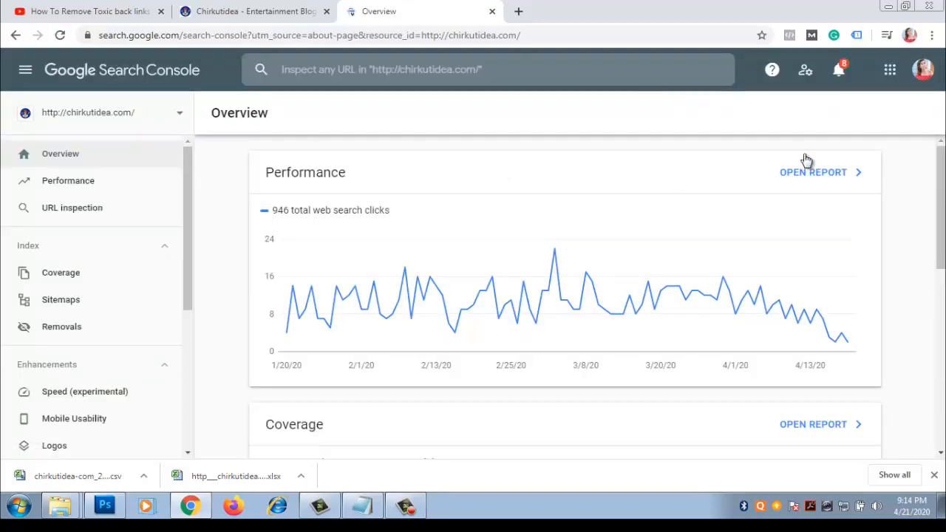
left_click(90, 158)
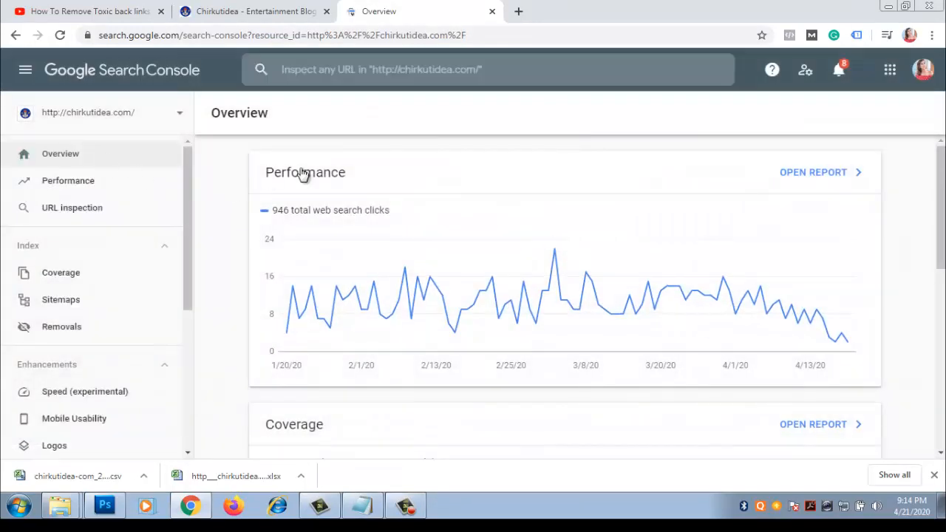
Step: Open the Links report and expand the full list of top linking sites under external links
scroll(509, 238, "down", 2)
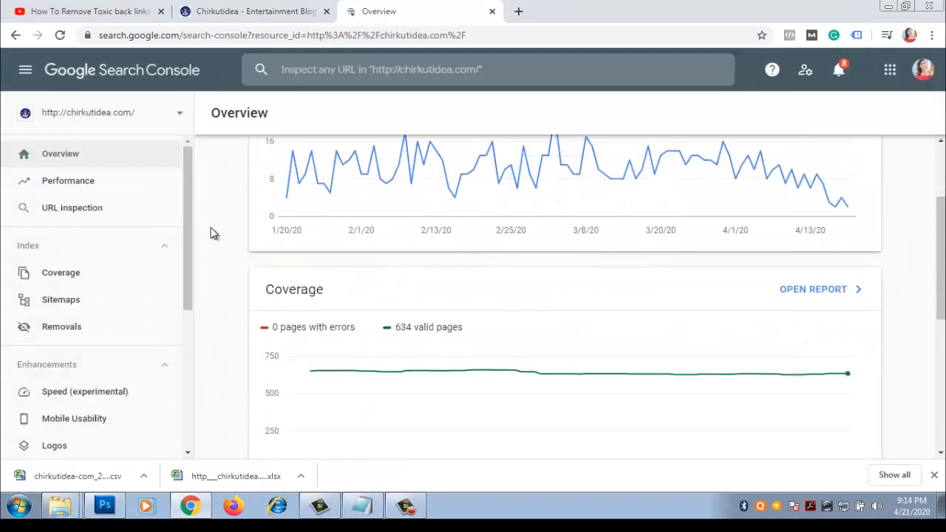
left_click_drag(192, 239, 186, 352)
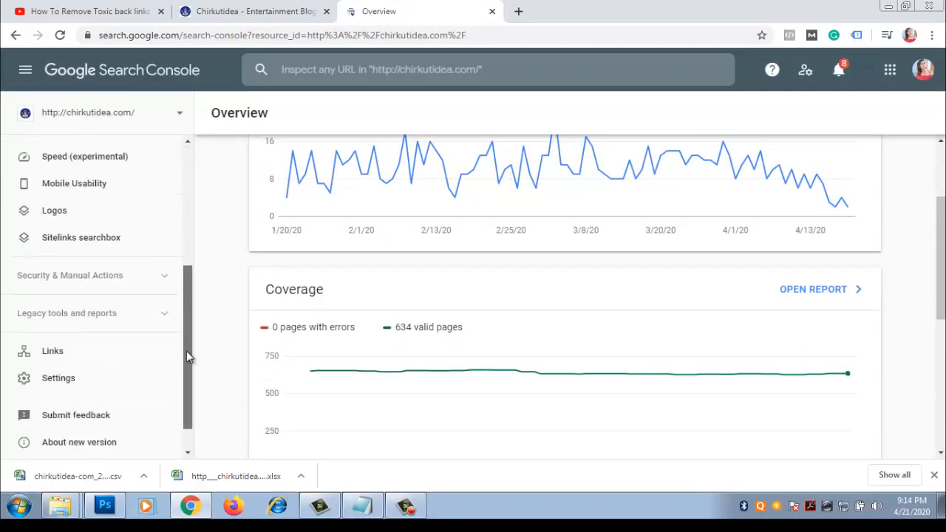
left_click(111, 322)
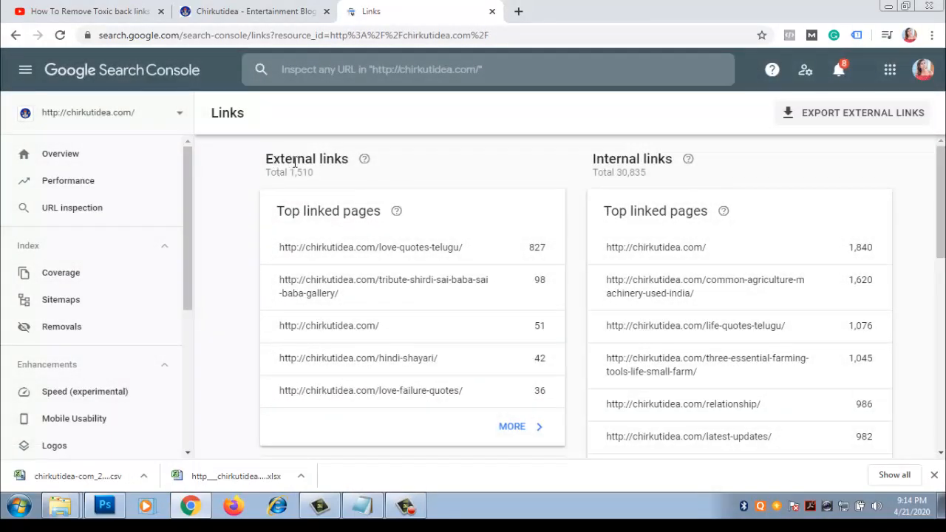
scroll(608, 154, "down", 4)
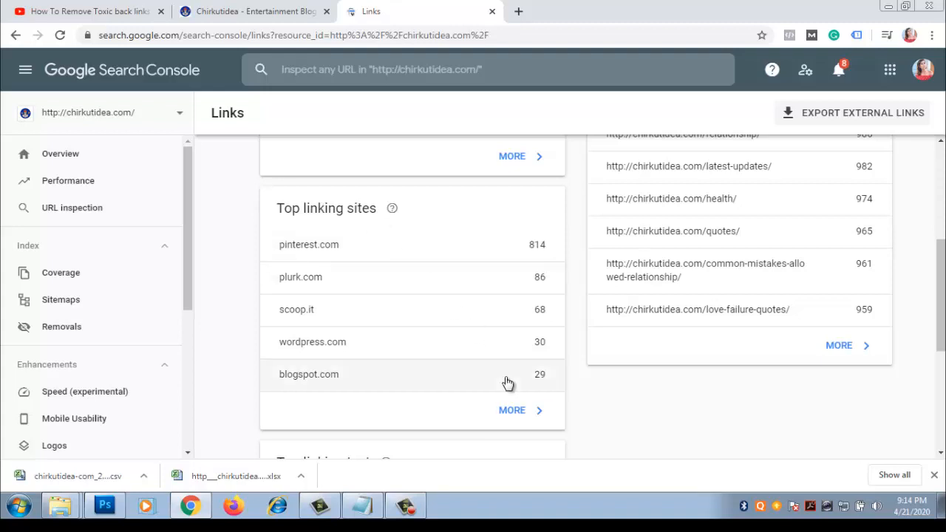
left_click(512, 410)
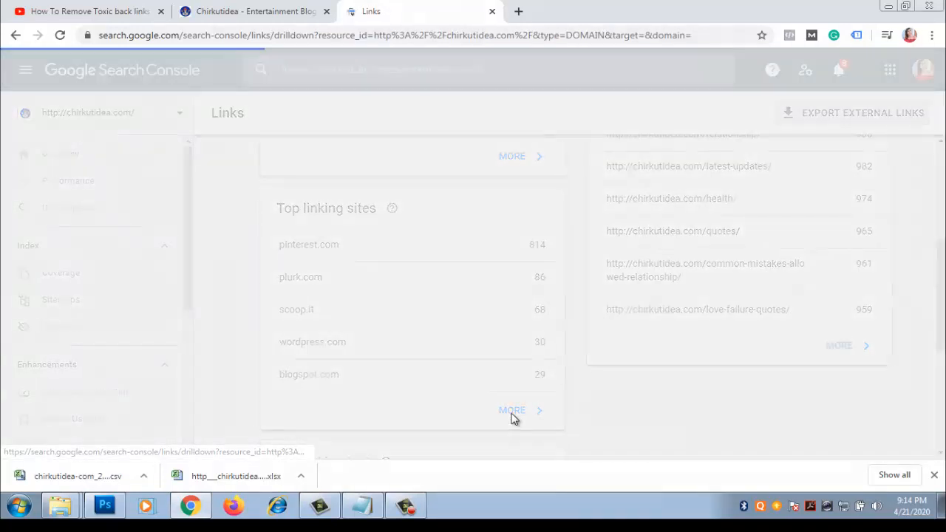
Step: Examine the list of top linking sites with their linking pages and target pages
scroll(514, 419, "down", 2)
scroll(514, 419, "down", 2)
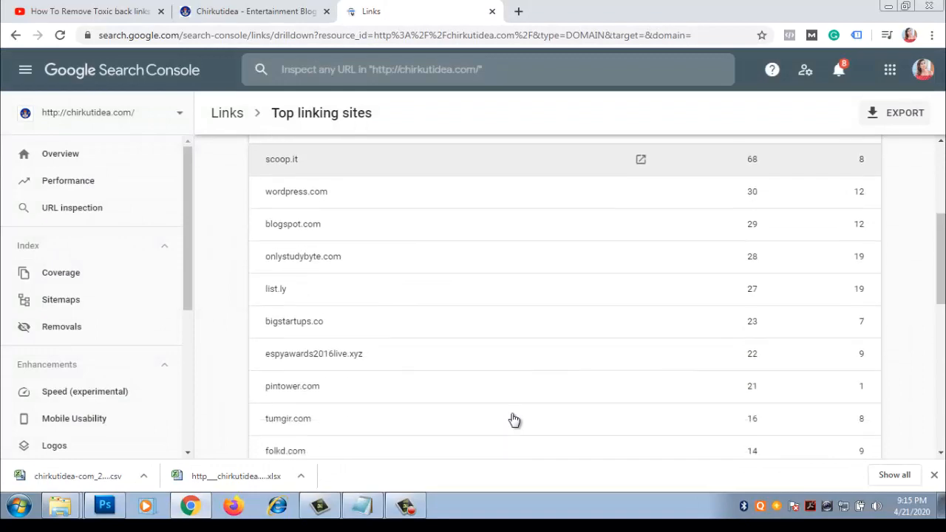
scroll(514, 419, "up", 3)
scroll(514, 419, "down", 4)
scroll(514, 420, "down", 5)
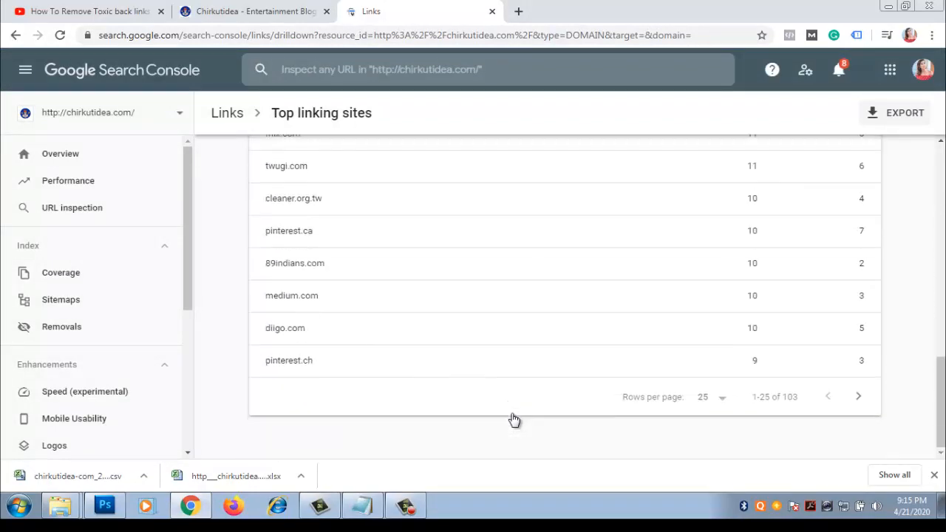
scroll(514, 419, "up", 11)
scroll(514, 419, "down", 3)
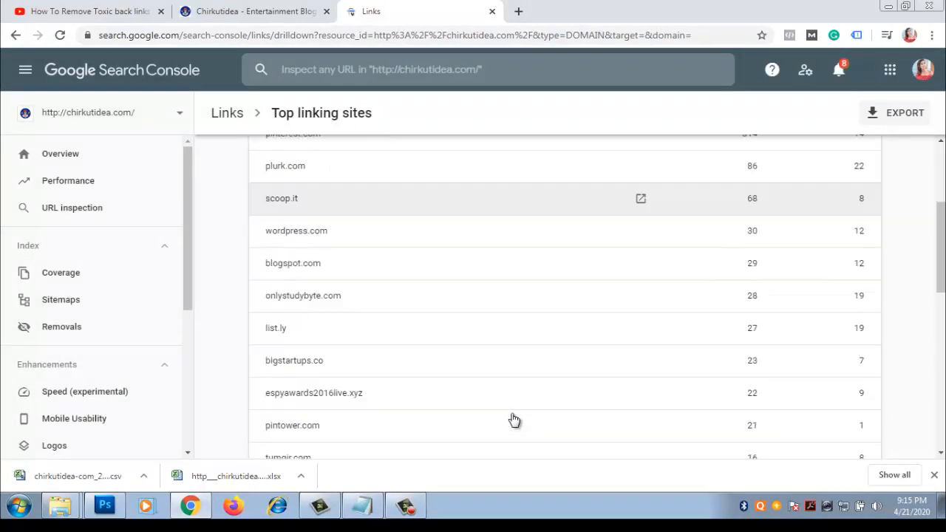
scroll(514, 419, "up", 3)
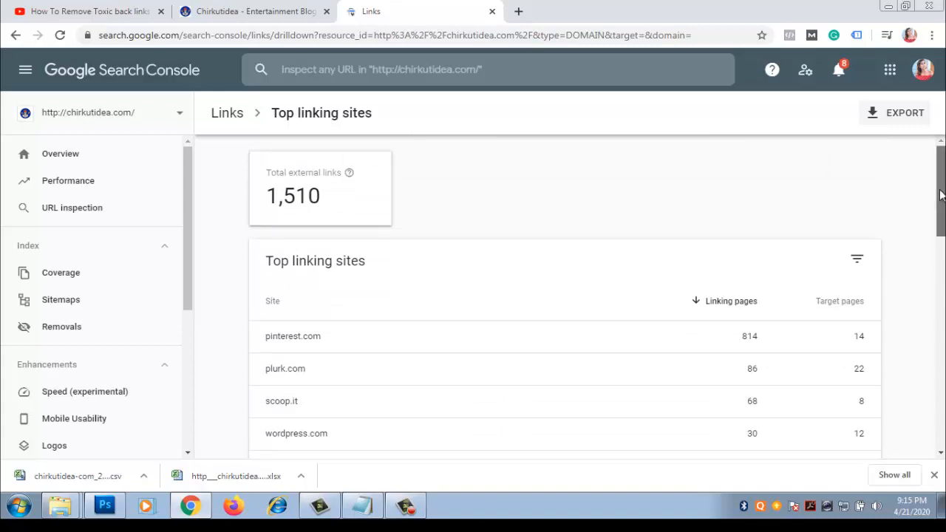
mouse_move(940, 191)
left_mouse_down()
mouse_move(923, 337)
mouse_move(940, 196)
left_mouse_up()
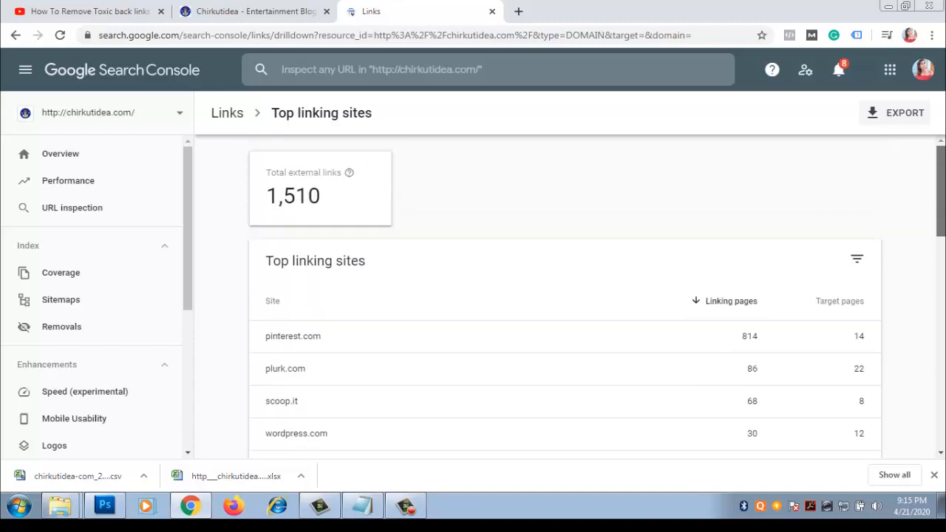
Step: Export the top linking sites as an Excel file and show the downloaded file in its folder
left_click(894, 118)
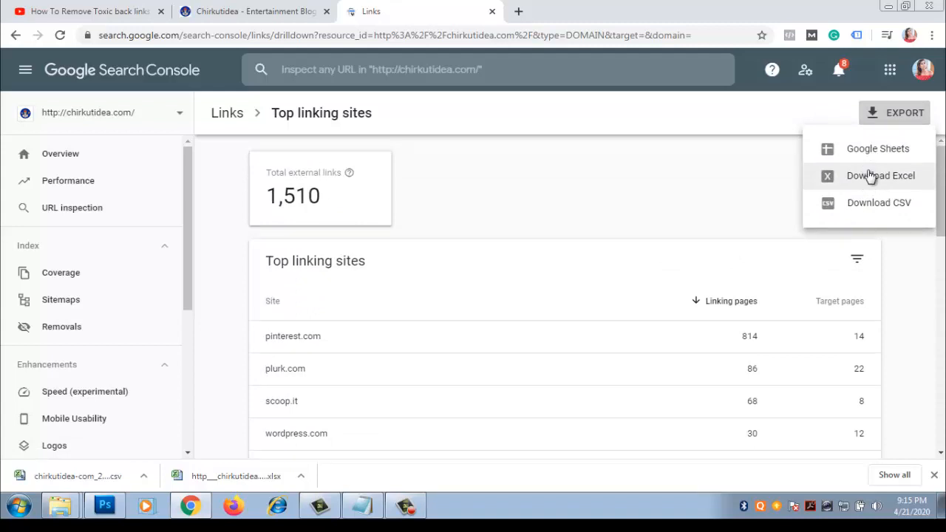
left_click(871, 182)
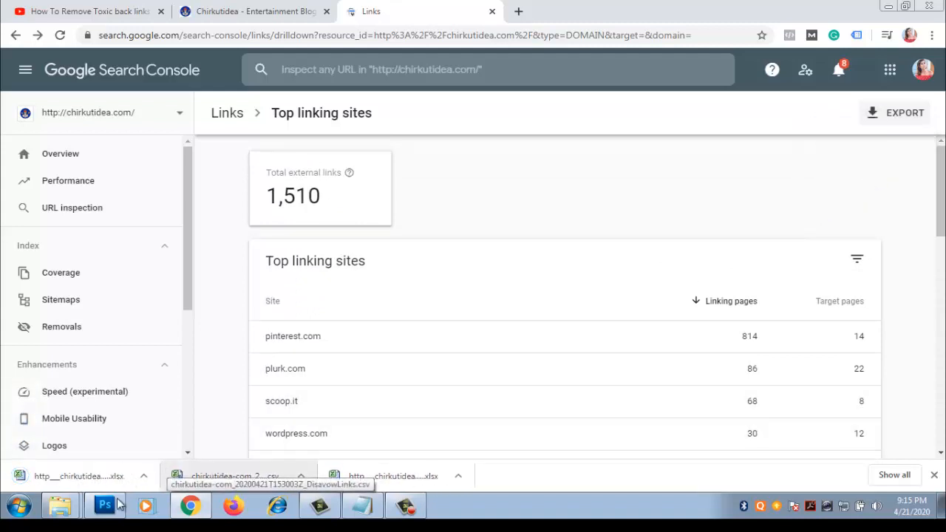
right_click(73, 477)
left_click(117, 441)
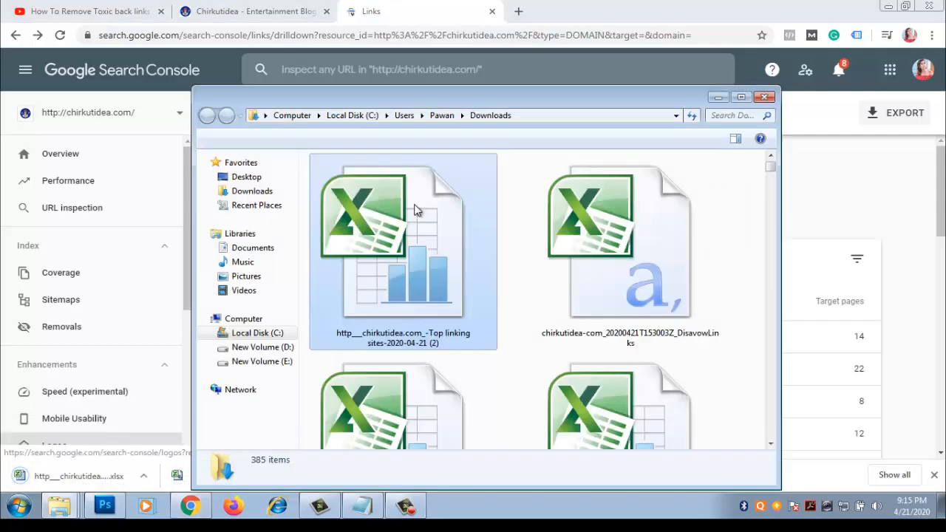
Step: Open the downloaded top linking sites workbook in Excel, dismiss the activation wizard and maximize the window
double_click(194, 141)
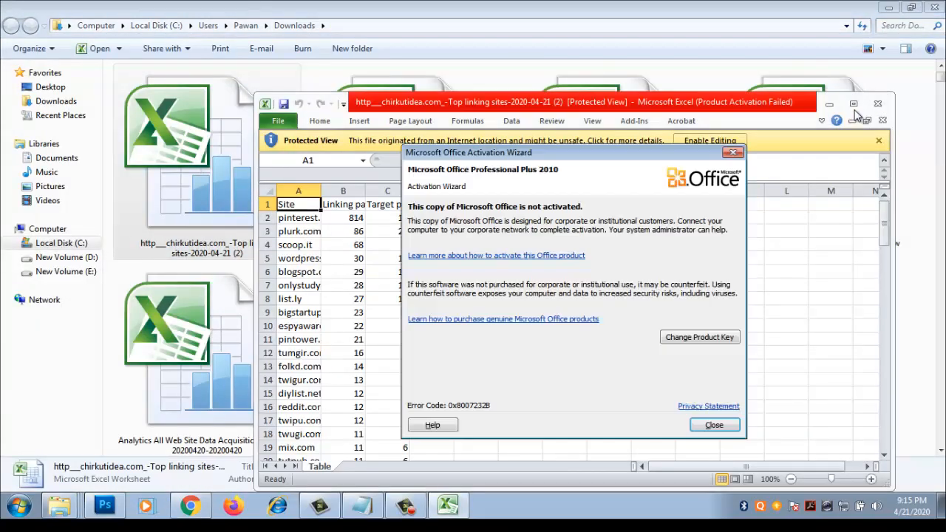
left_click(733, 153)
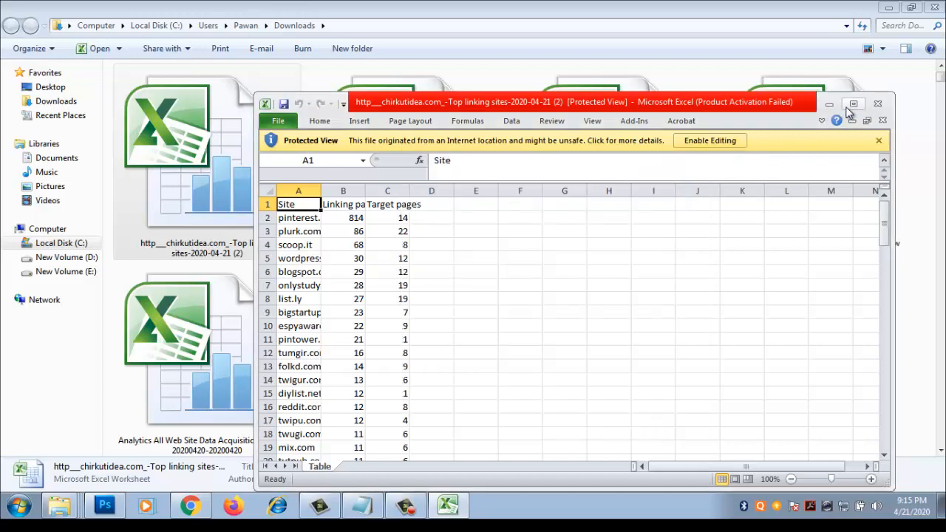
left_click(853, 104)
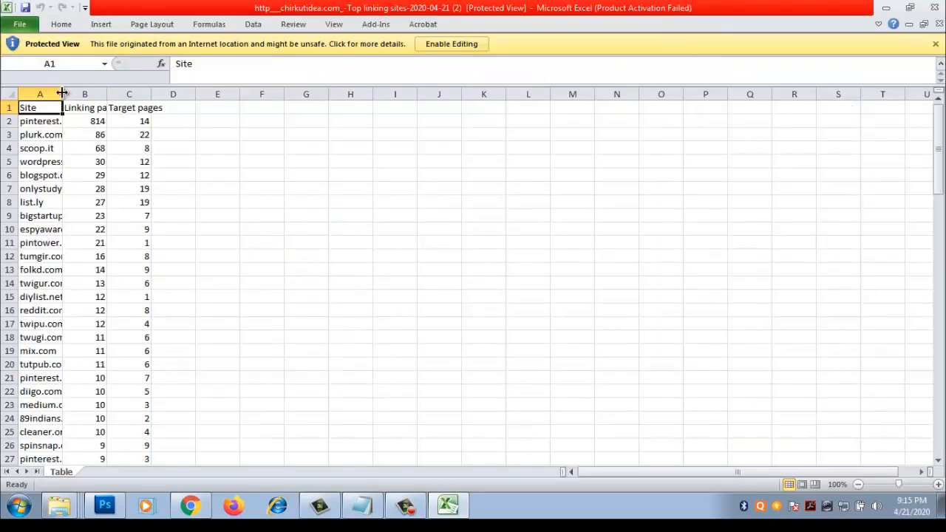
Step: Enable editing of the workbook and widen columns A to C so the site names and headings are readable
double_click(62, 94)
left_click(447, 49)
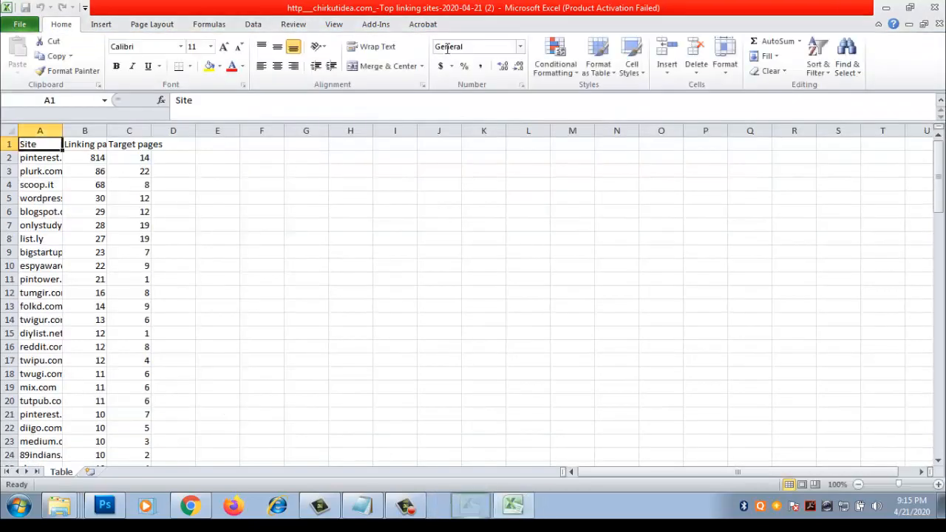
left_click_drag(61, 131, 315, 130)
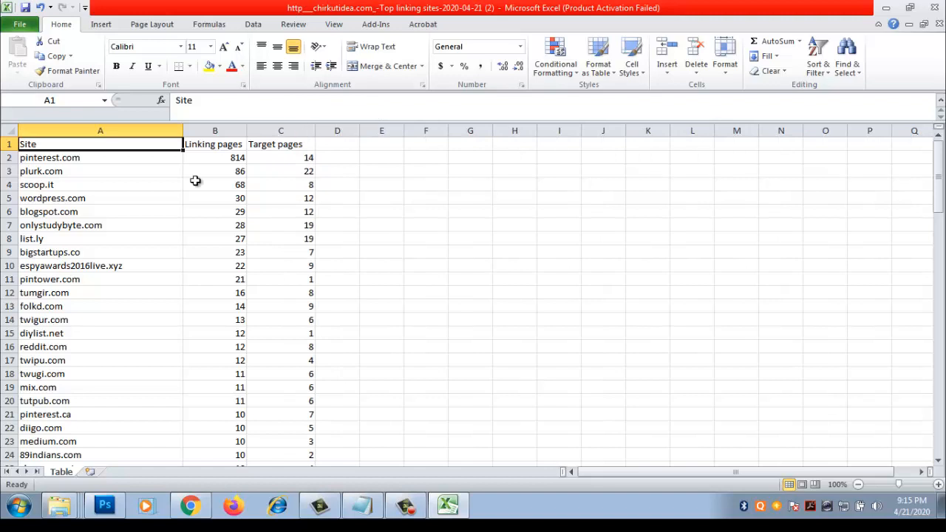
Step: Review the linking domains in column A, highlighting the sites from pinterest.com to list.ly in cells A2 to A8
left_click(118, 157)
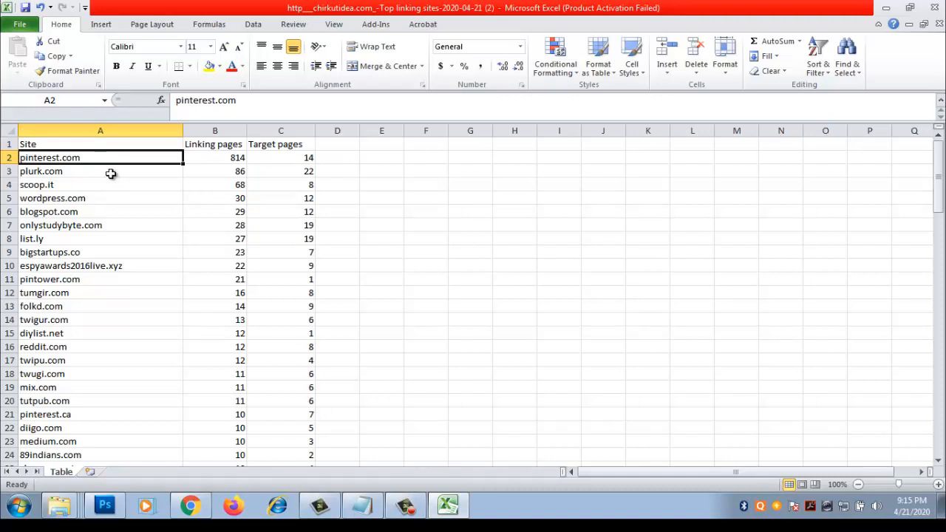
left_click_drag(110, 173, 113, 235)
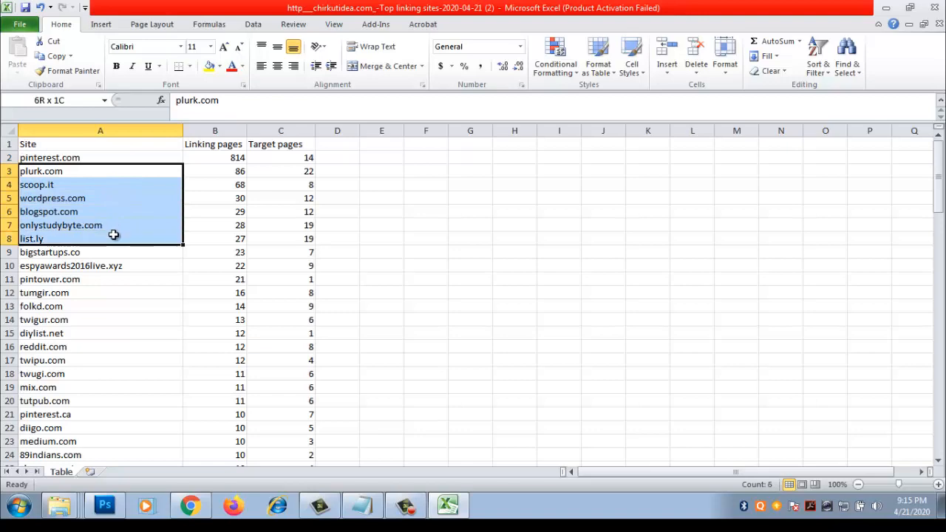
scroll(115, 234, "down", 6)
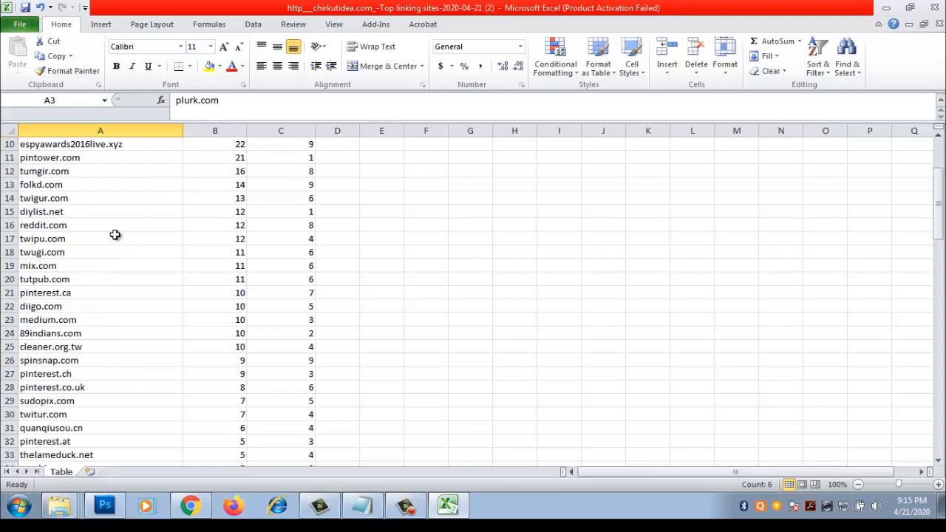
scroll(115, 234, "up", 6)
left_click(115, 234)
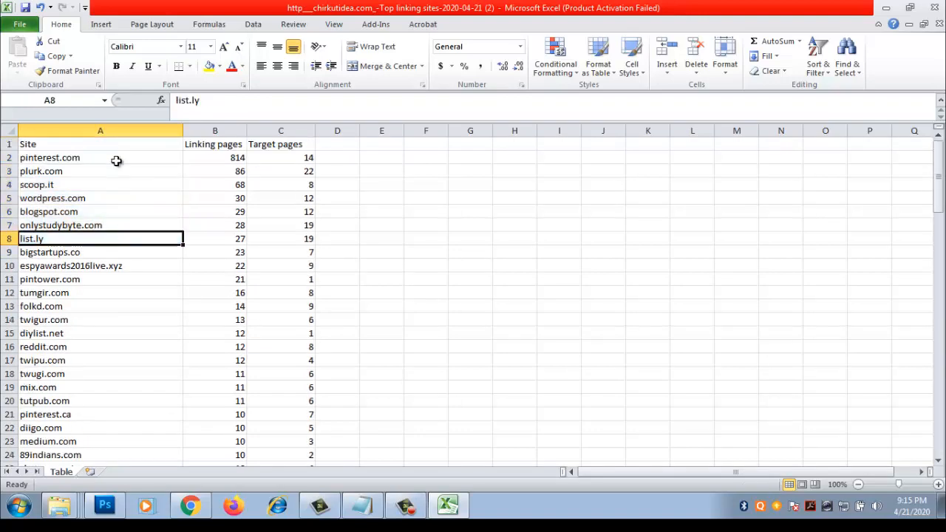
left_click_drag(116, 159, 122, 237)
scroll(122, 237, "down", 1)
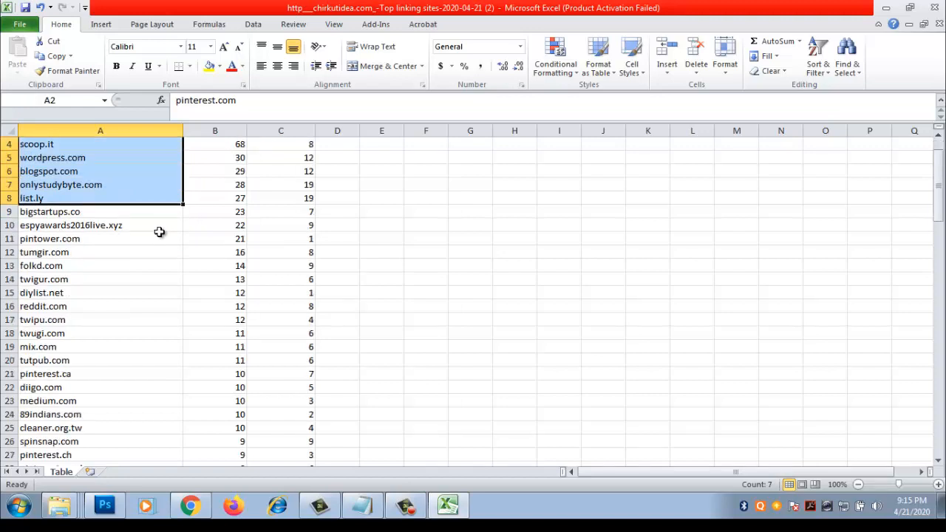
Step: Copy espyawards2016live.xyz from cell A10 and open that site in a new Chrome tab
left_click(37, 225)
key("ctrl+c")
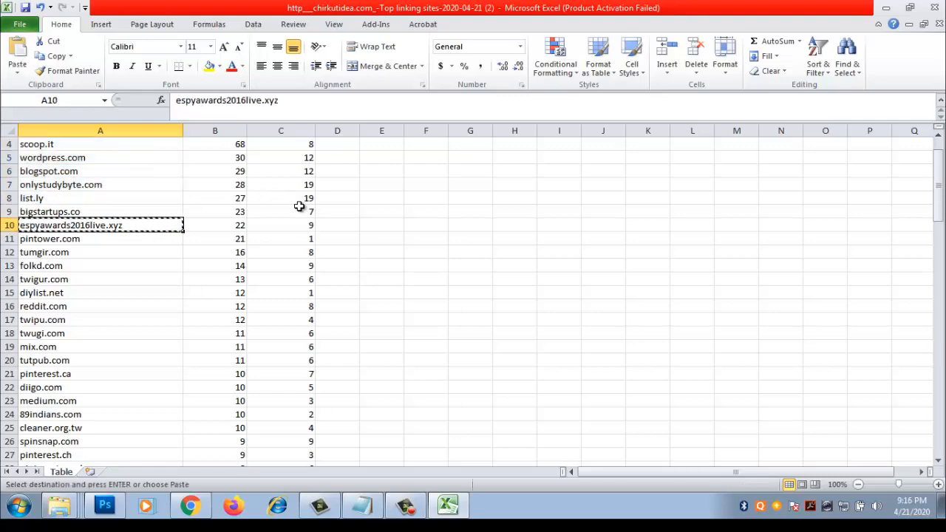
key("alt+Tab")
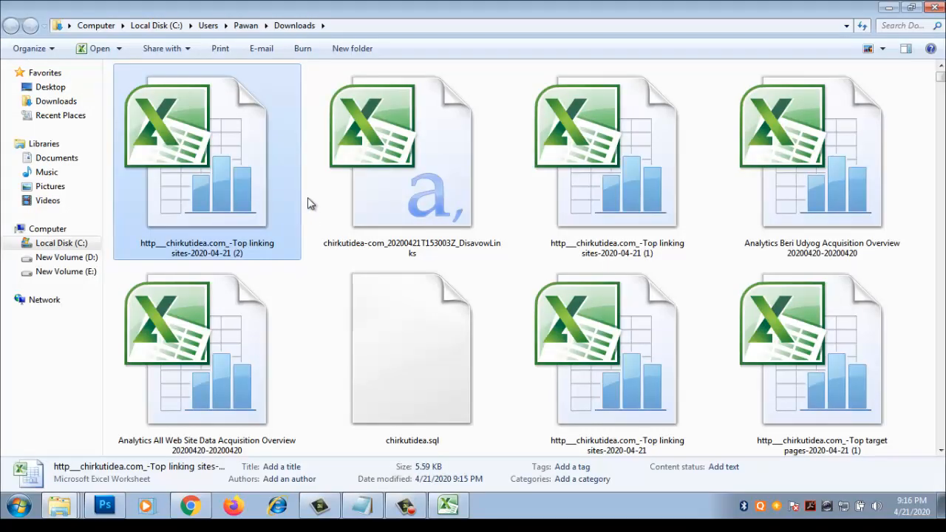
left_click(190, 505)
left_click(520, 13)
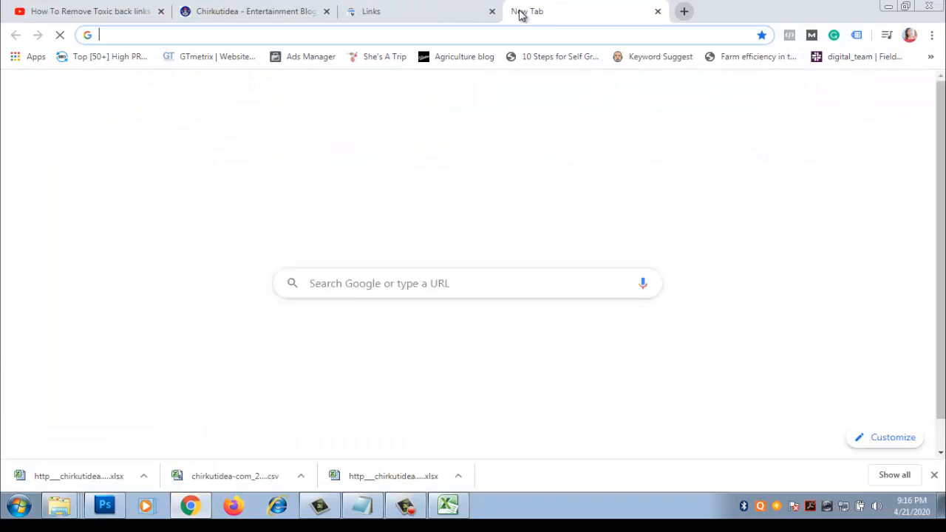
key("ctrl+v")
left_click(353, 60)
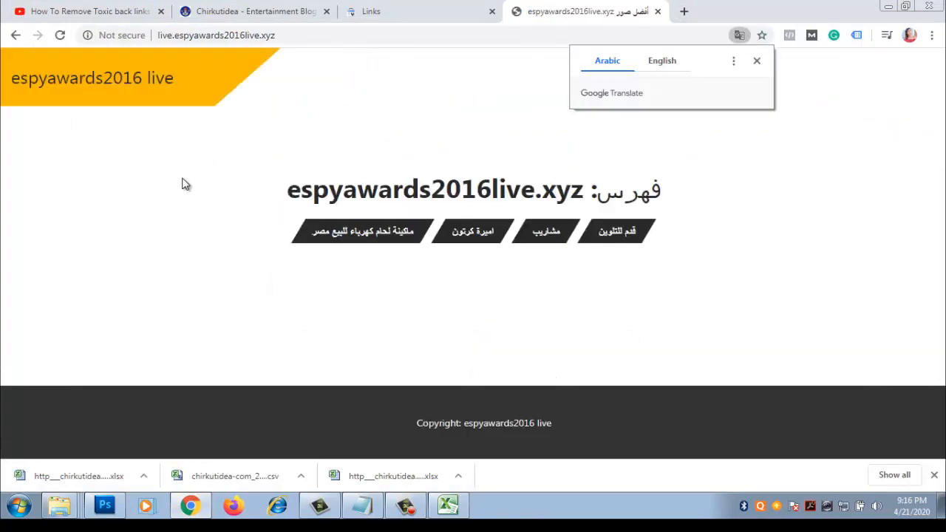
Step: Dismiss the translation prompt on the espyawards2016live.xyz page, follow its leftmost category link, and close the tab
left_click(757, 61)
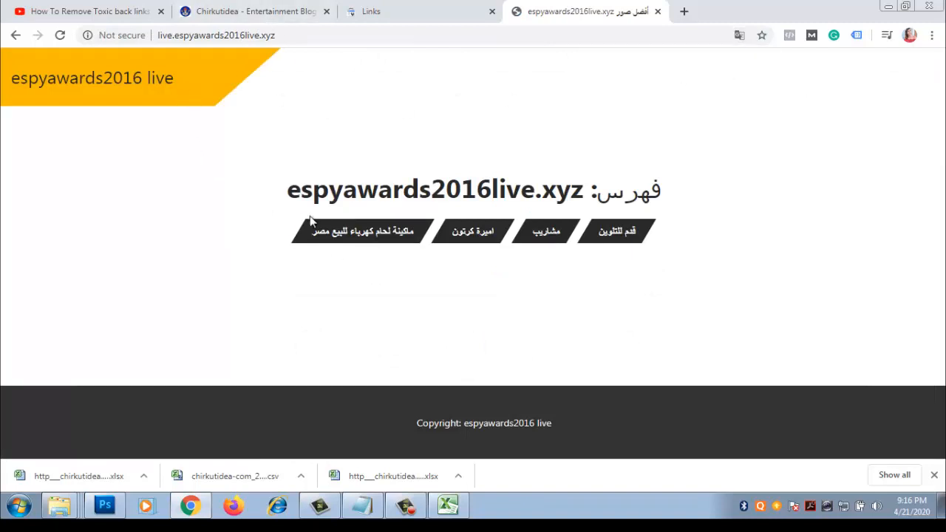
left_click(360, 237)
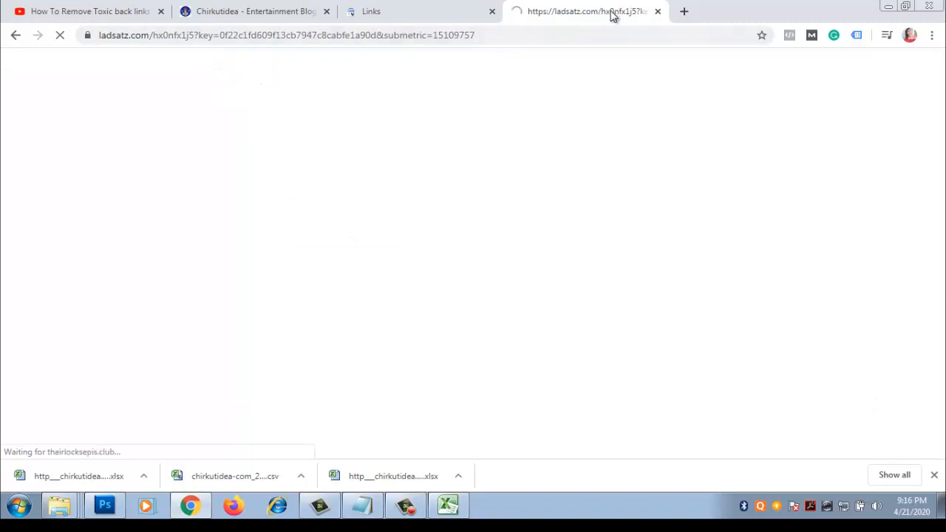
left_click(658, 11)
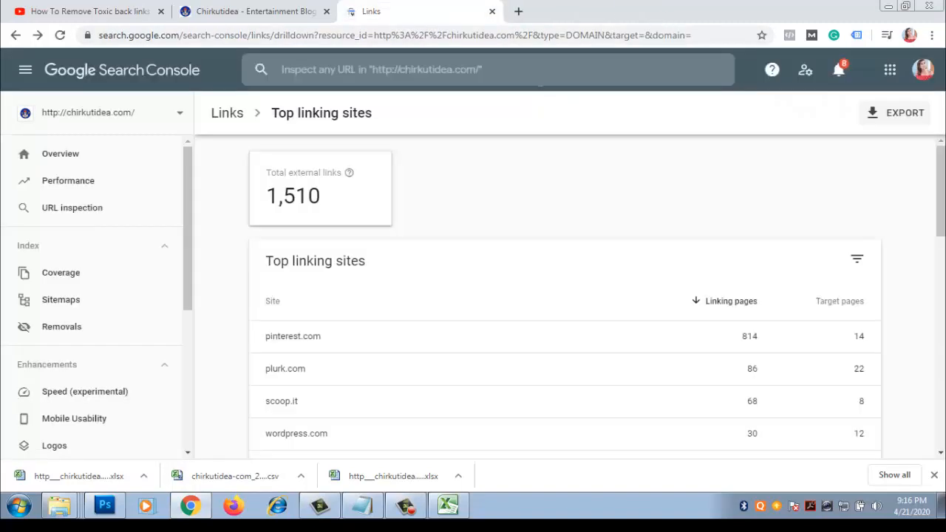
Step: Start a new Notepad document and add espyawards2016live.xyz as its first line
scroll(481, 205, "down", 3)
scroll(481, 205, "up", 3)
left_click(20, 507)
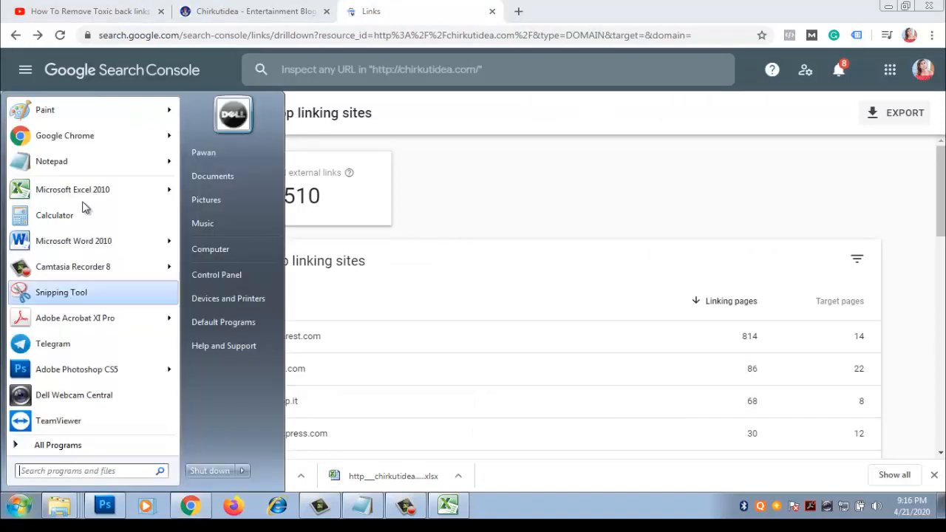
left_click(83, 162)
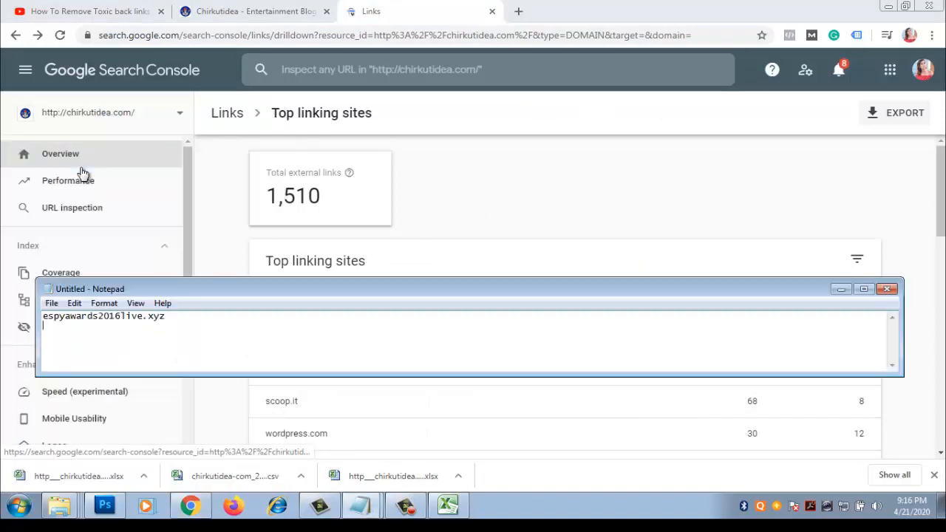
Step: Copy pintower.com from cell A11 in Excel, open it in a new Chrome tab, and look through the page
left_click(447, 501)
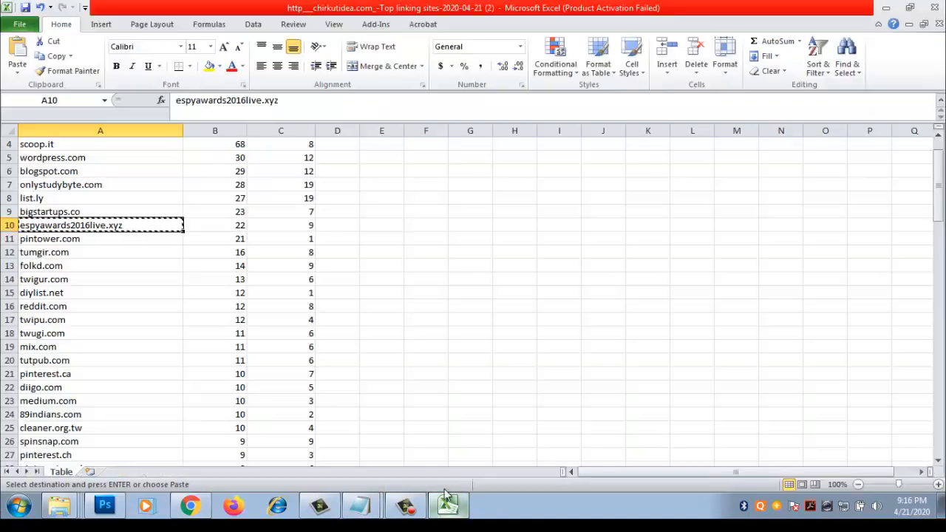
left_click(138, 241)
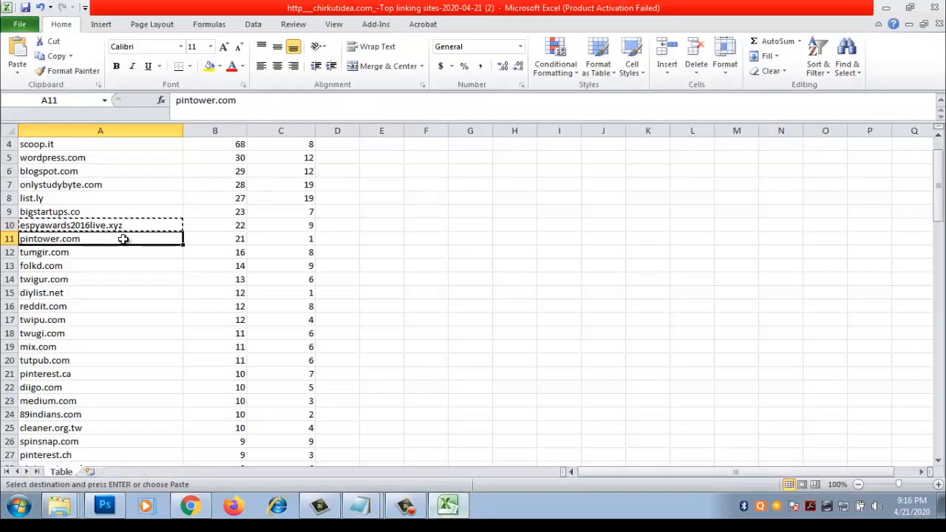
key("ctrl+c")
key("alt+Tab")
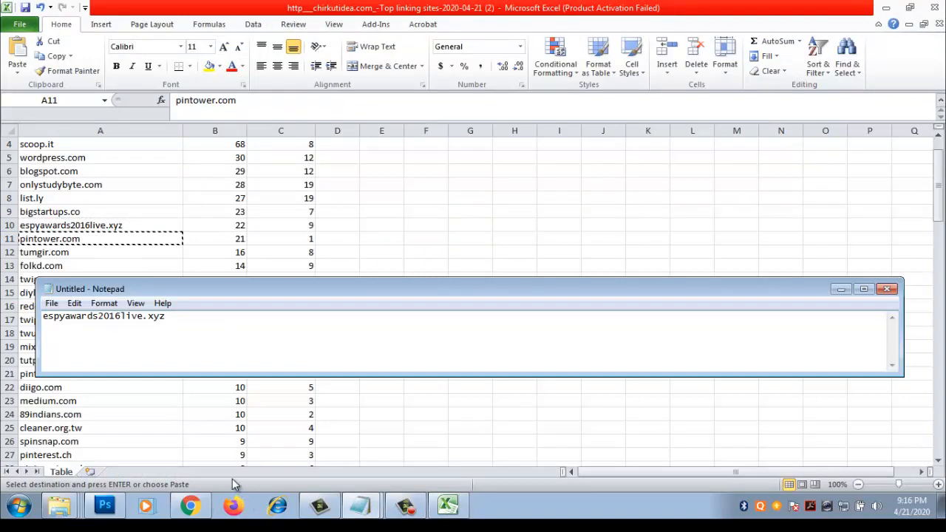
left_click(204, 509)
left_click(518, 9)
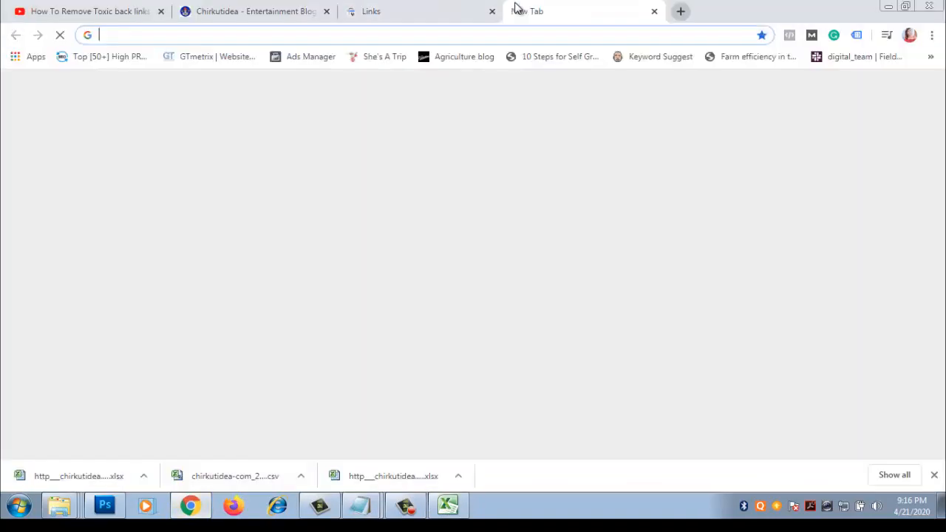
key("ctrl+v")
key("Return")
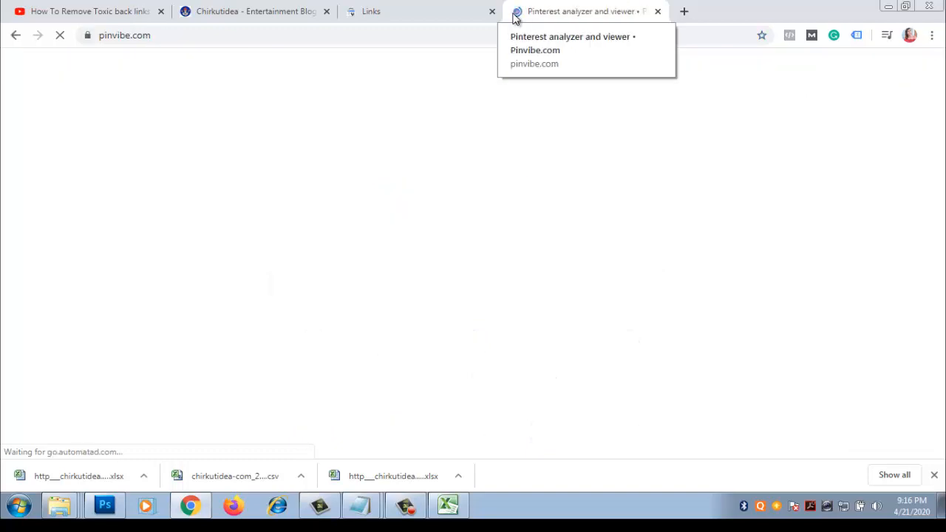
scroll(528, 155, "down", 8)
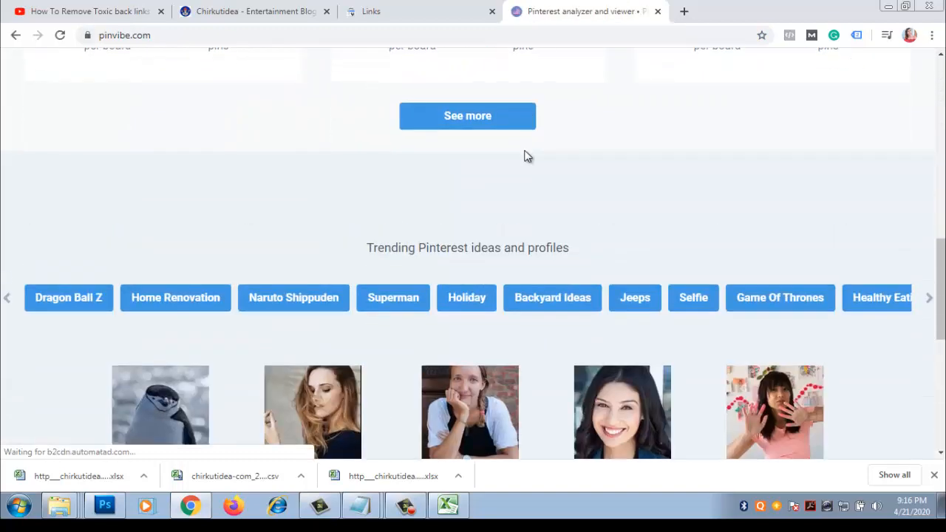
scroll(527, 155, "up", 10)
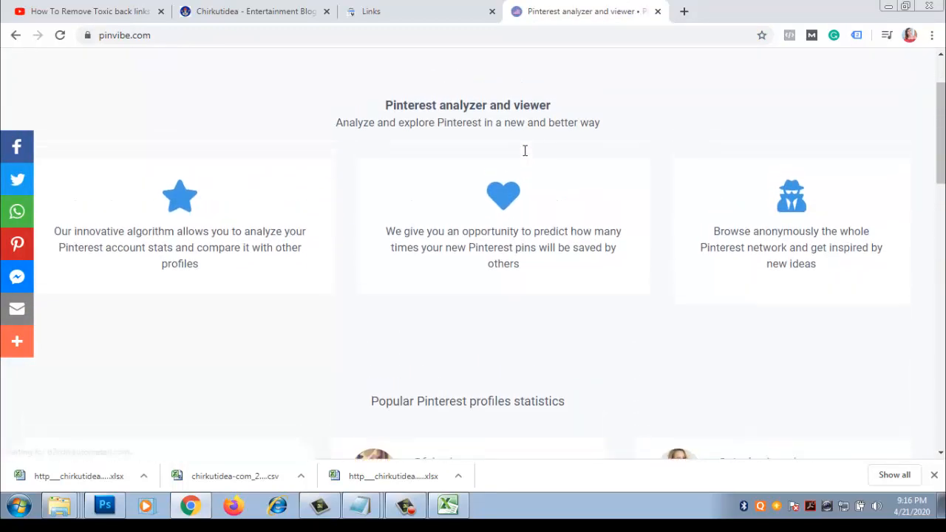
scroll(524, 159, "down", 5)
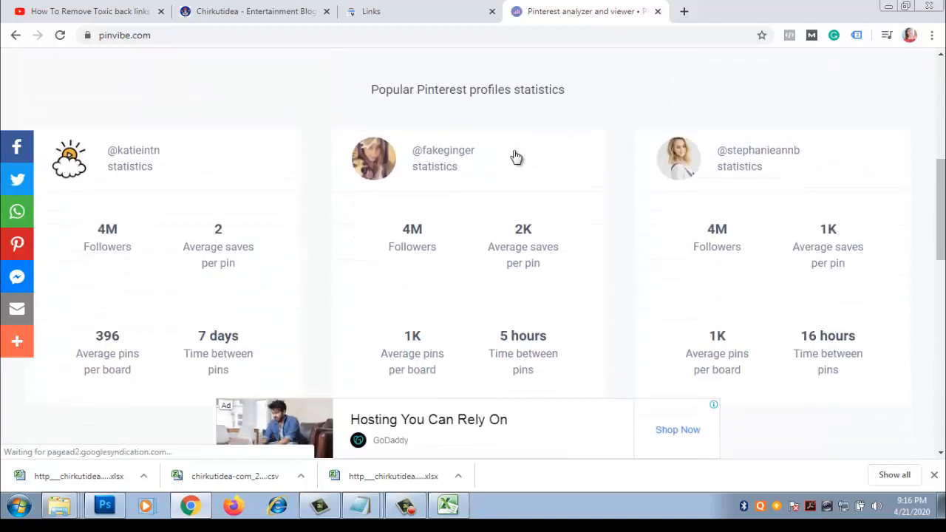
left_click(261, 33)
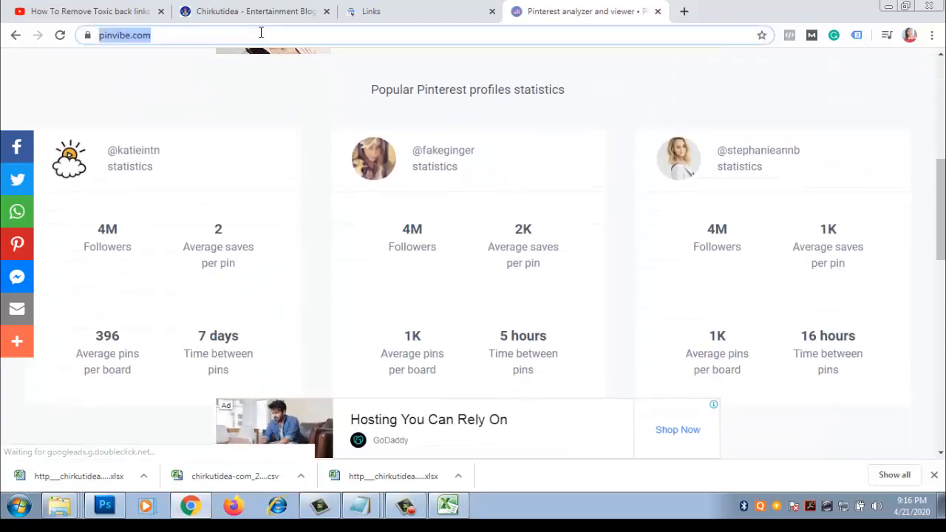
left_click(357, 506)
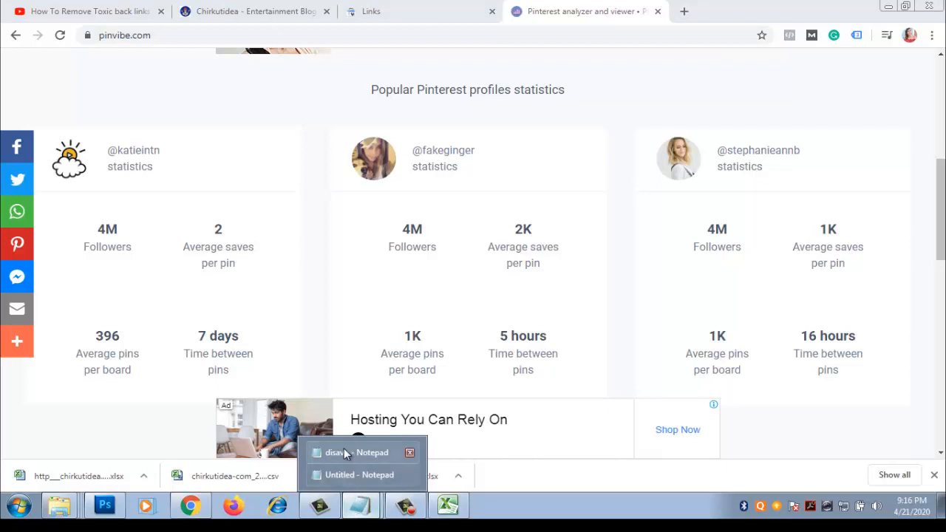
left_click(345, 453)
left_click(360, 505)
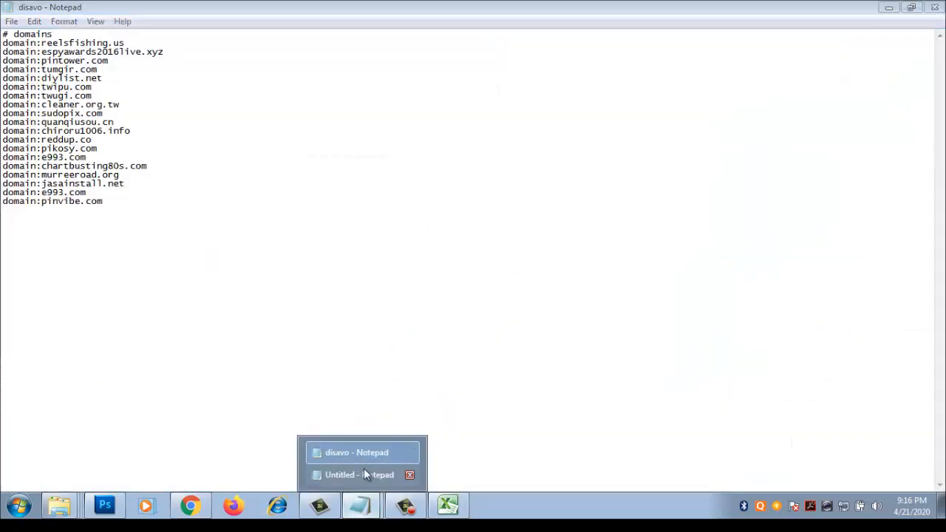
left_click(365, 472)
left_click(935, 6)
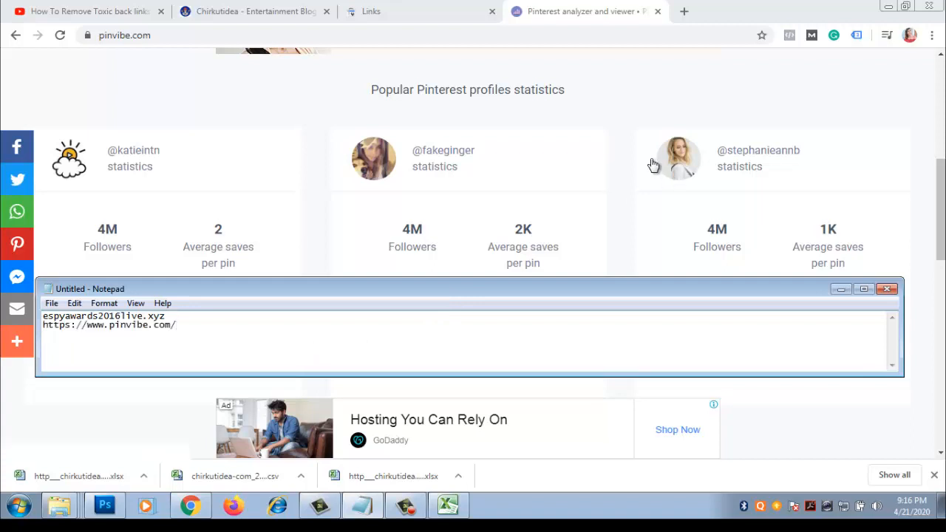
Step: Examine the linking and target page counts of the top linking sites in Search Console, from plurk.com down to tutpub.com
left_click(410, 11)
scroll(440, 273, "down", 3)
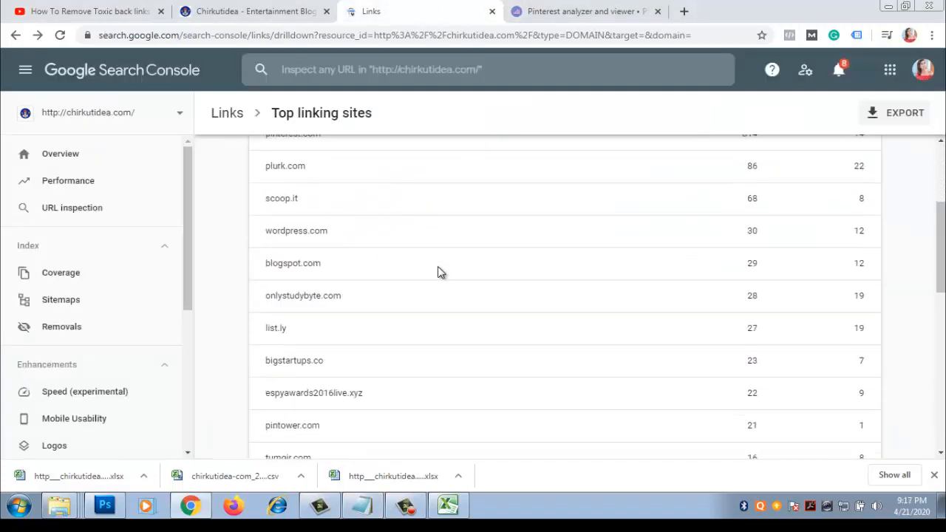
scroll(539, 352, "down", 1)
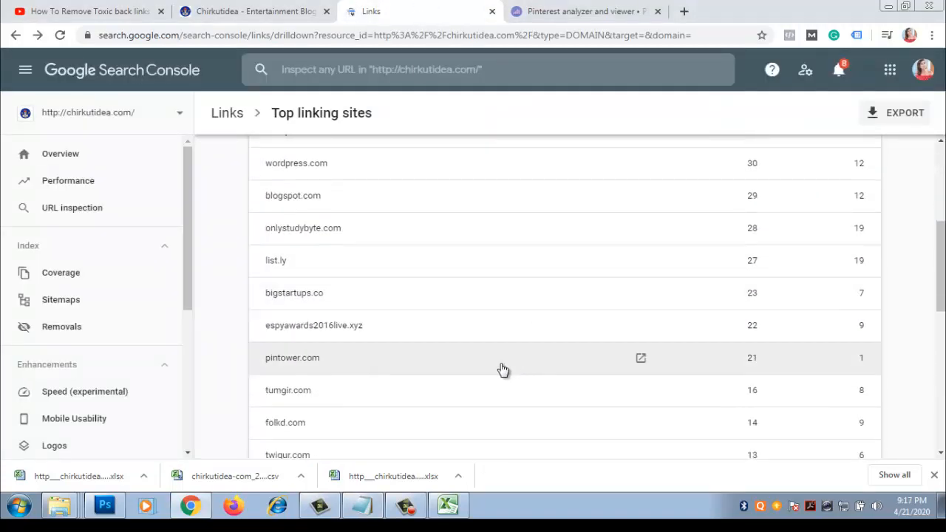
scroll(503, 371, "down", 1)
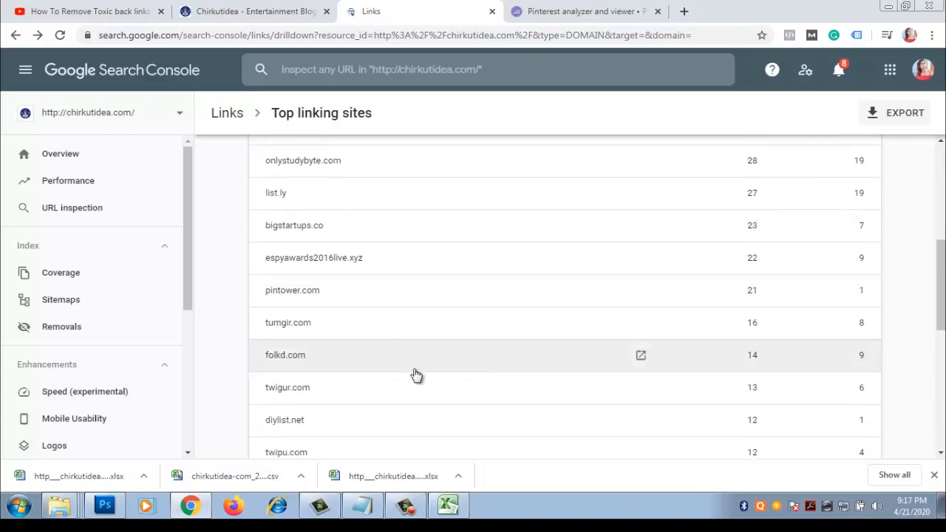
scroll(416, 376, "down", 1)
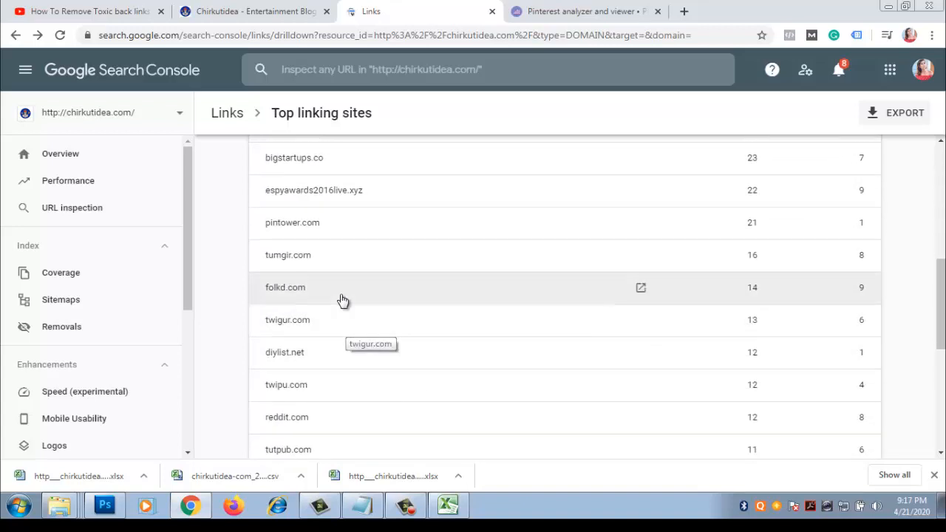
scroll(359, 292, "up", 1)
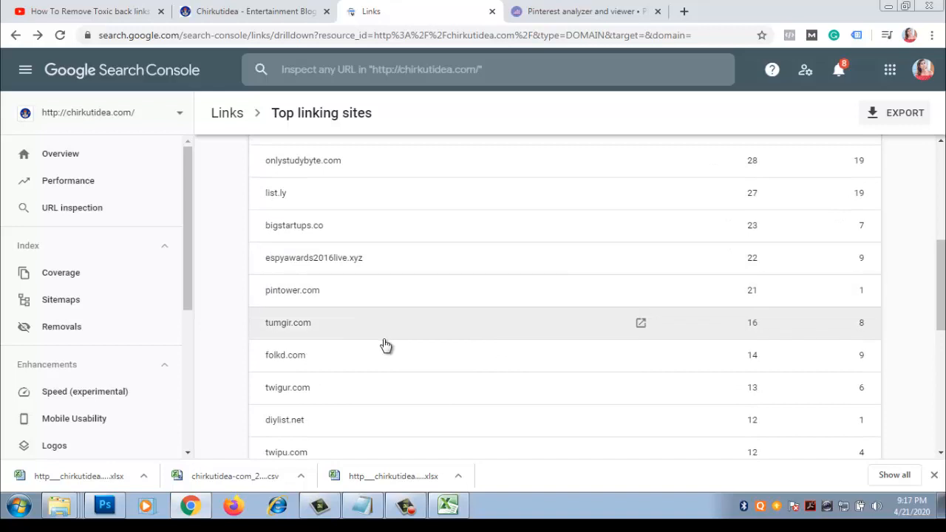
scroll(385, 344, "down", 1)
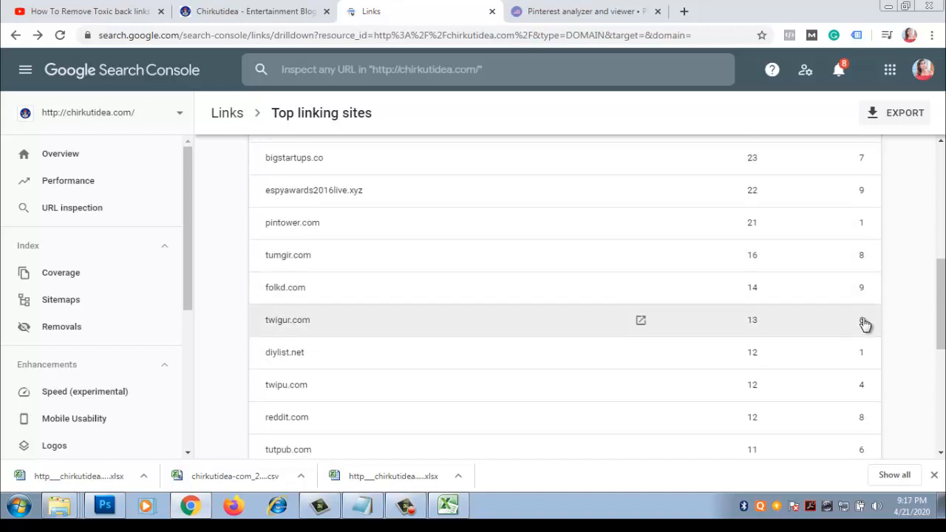
left_click_drag(942, 321, 940, 296)
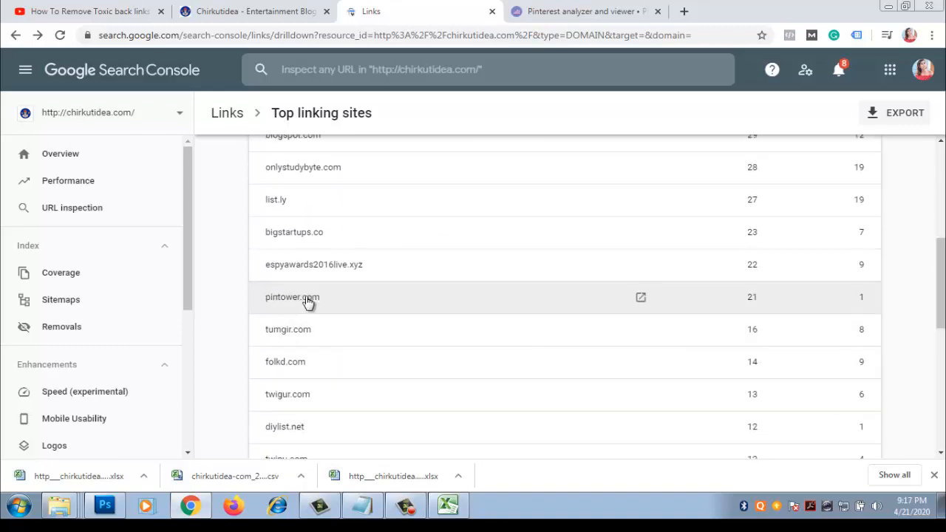
left_click(867, 302)
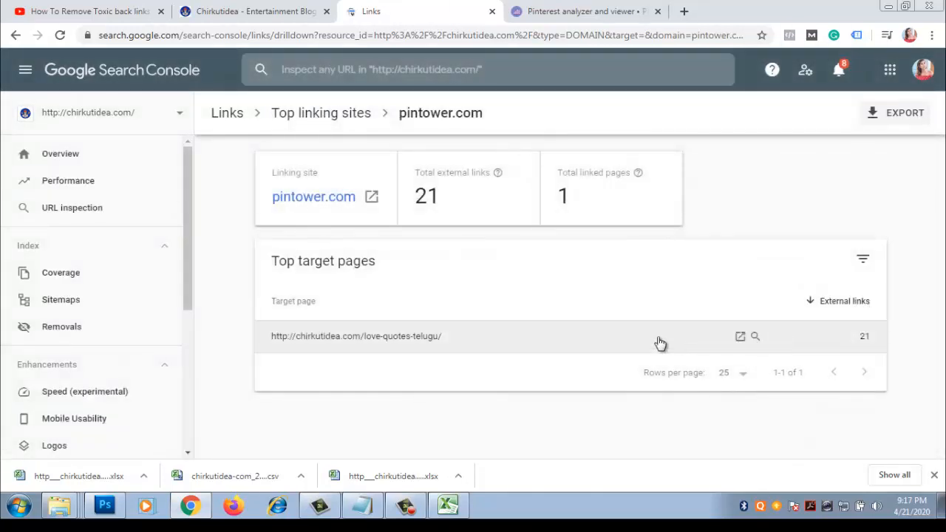
left_click(868, 345)
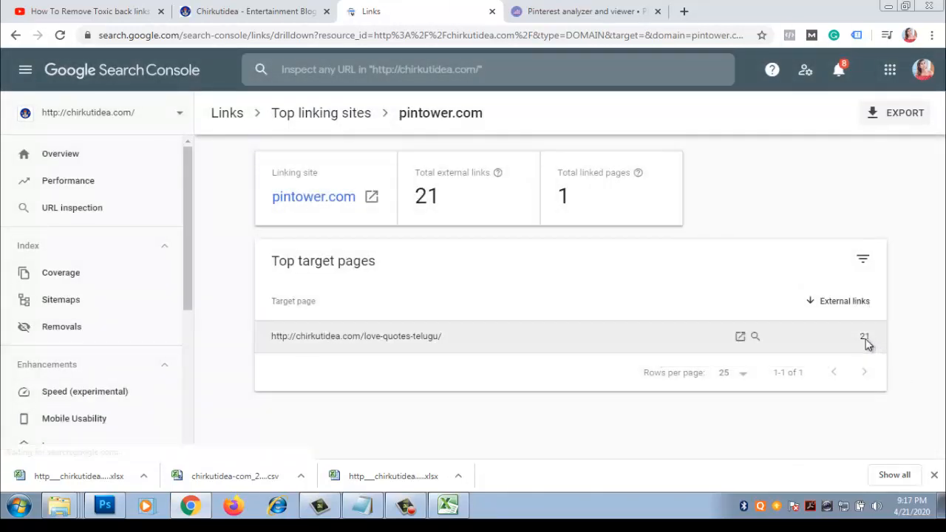
scroll(370, 344, "down", 2)
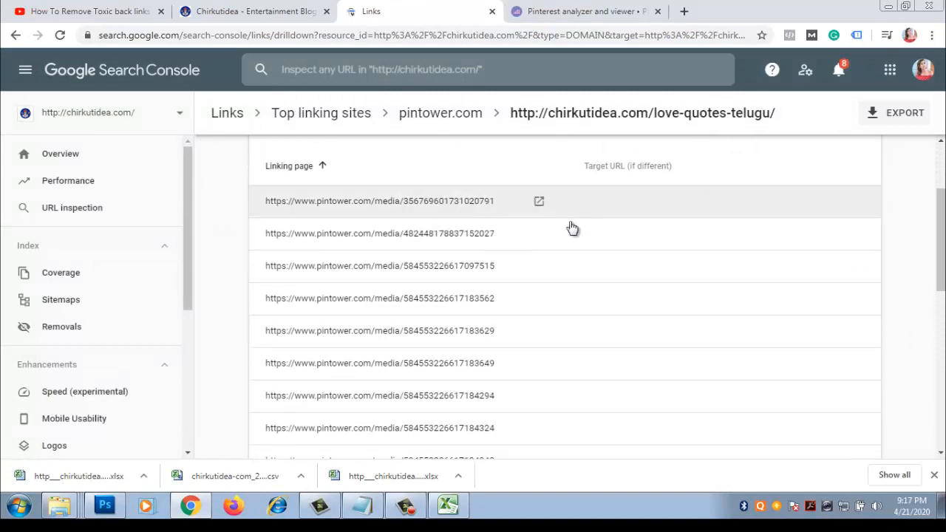
Step: Open the first pintower.com linking page in a new tab and examine its pins for links to chirkutidea
left_click(540, 203)
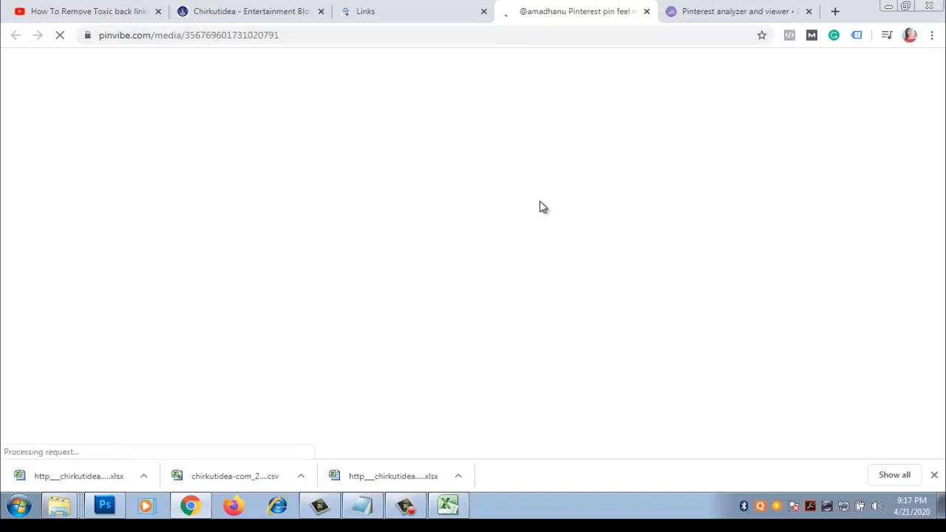
scroll(578, 272, "down", 15)
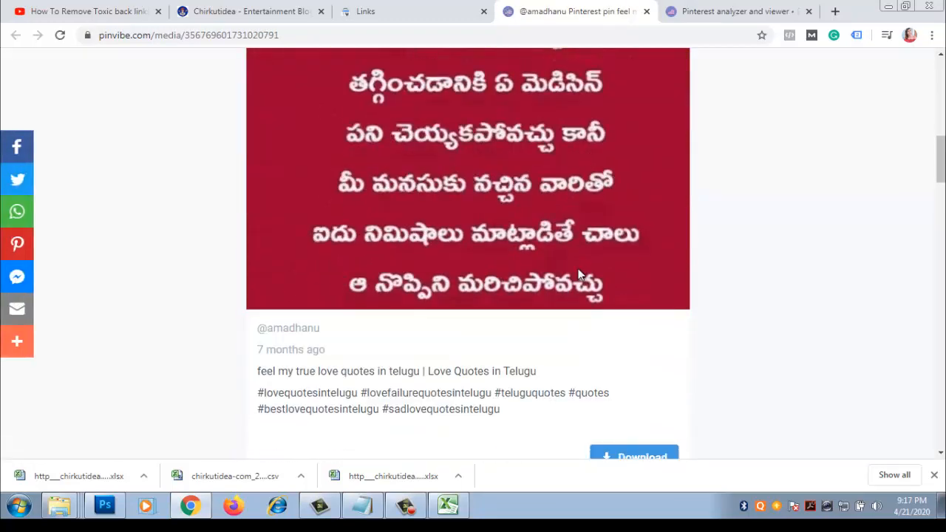
scroll(578, 275, "down", 15)
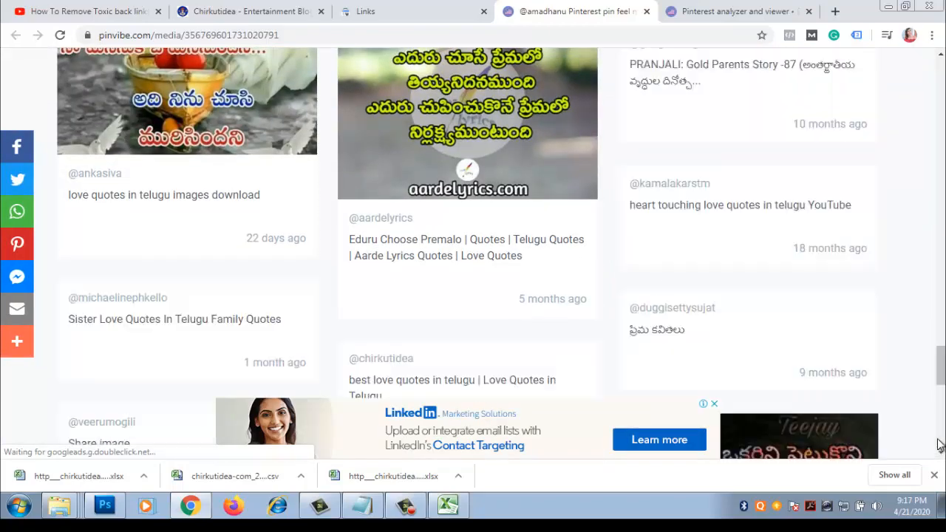
scroll(938, 400, "down", 8)
scroll(938, 400, "up", 20)
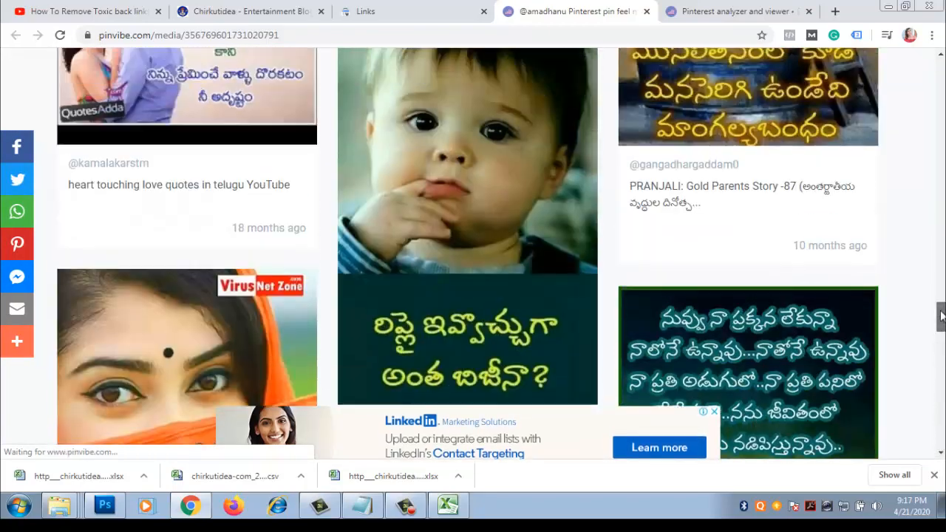
Step: Check the remaining similar pins on the pinvibe.com page and return to the list of top linking sites in Search Console
scroll(941, 426, "down", 20)
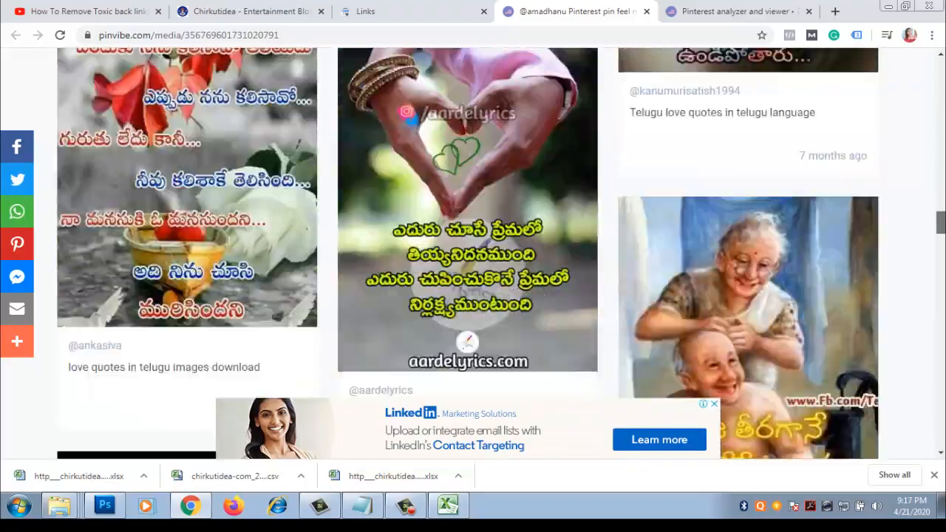
scroll(941, 427, "up", 15)
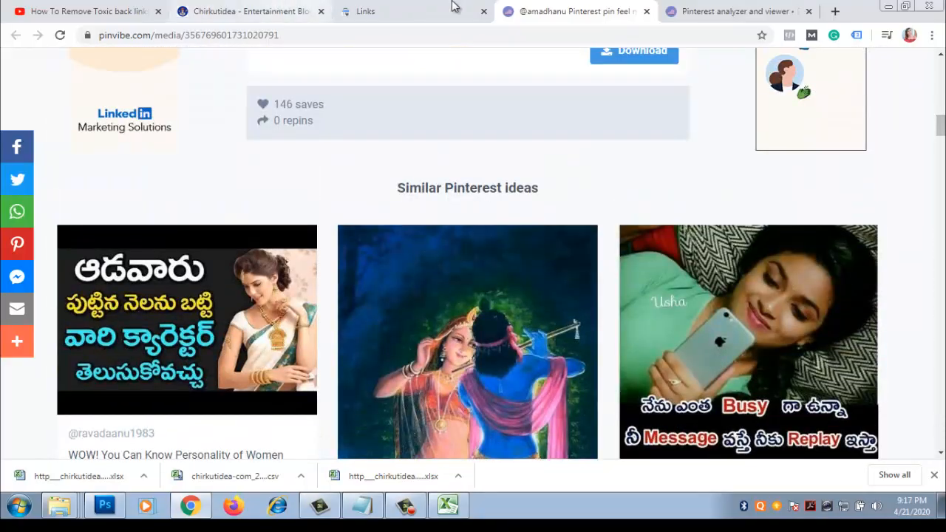
left_click(454, 6)
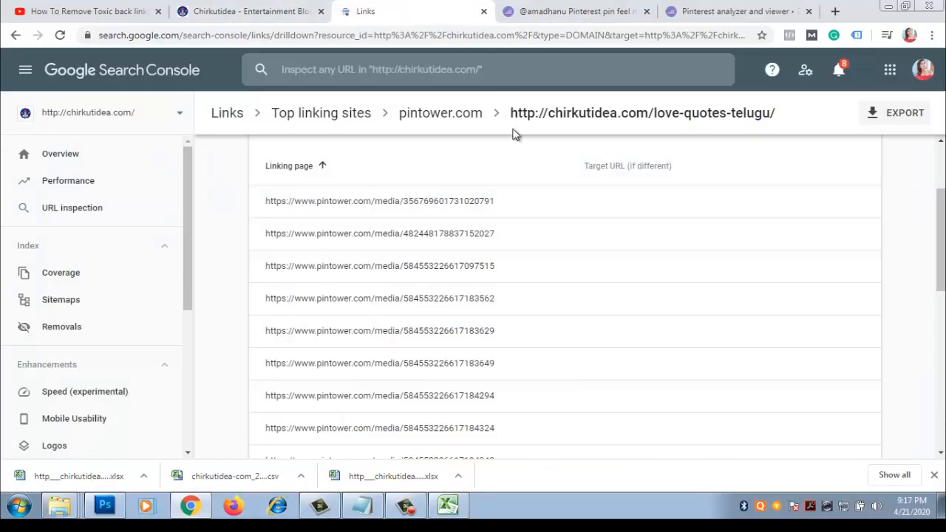
scroll(528, 270, "down", 2)
left_click(398, 116)
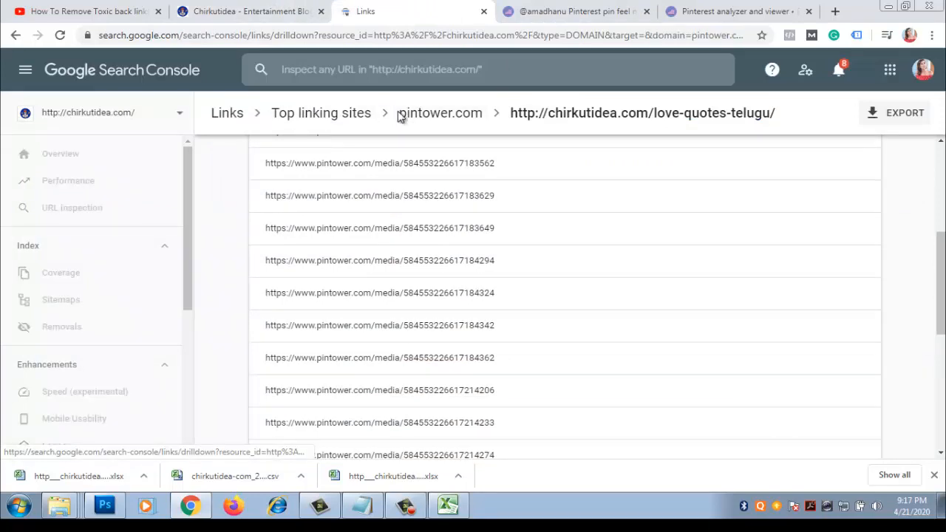
left_click(327, 115)
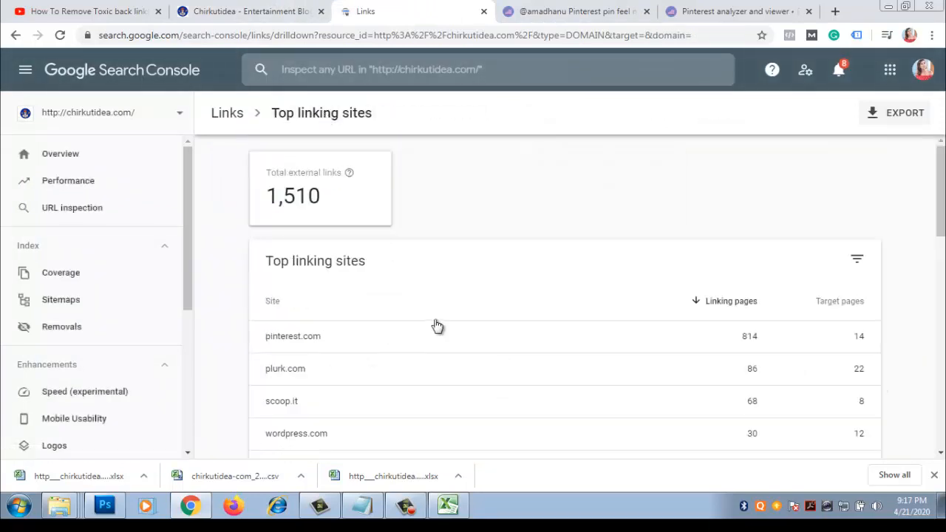
scroll(437, 326, "down", 5)
scroll(437, 326, "down", 3)
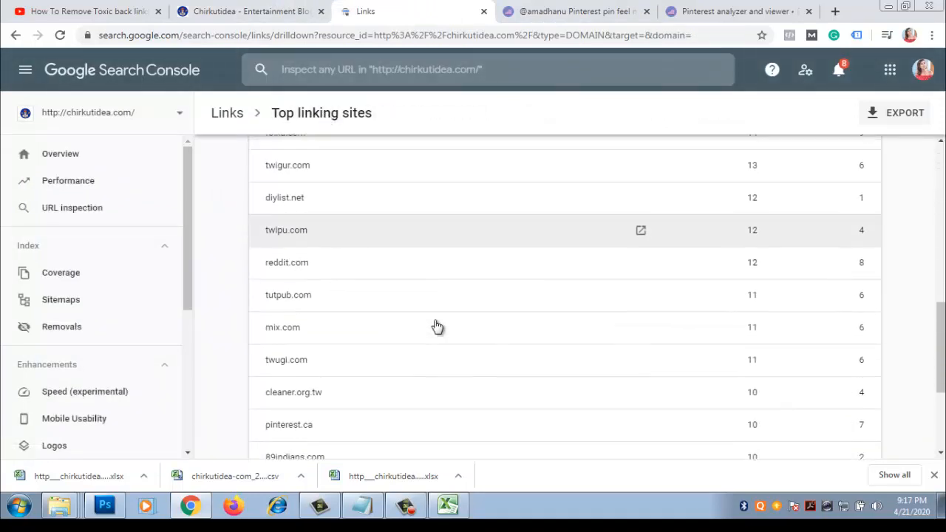
scroll(437, 326, "down", 3)
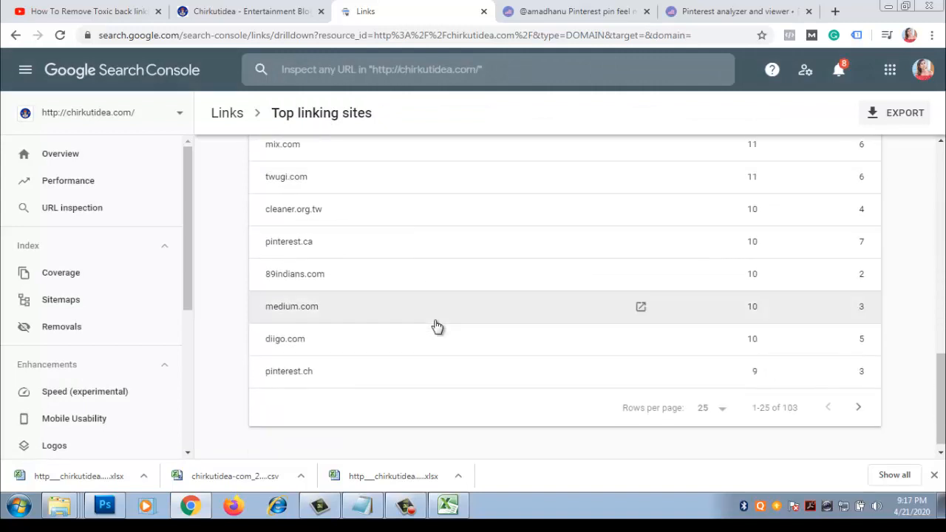
scroll(437, 323, "up", 2)
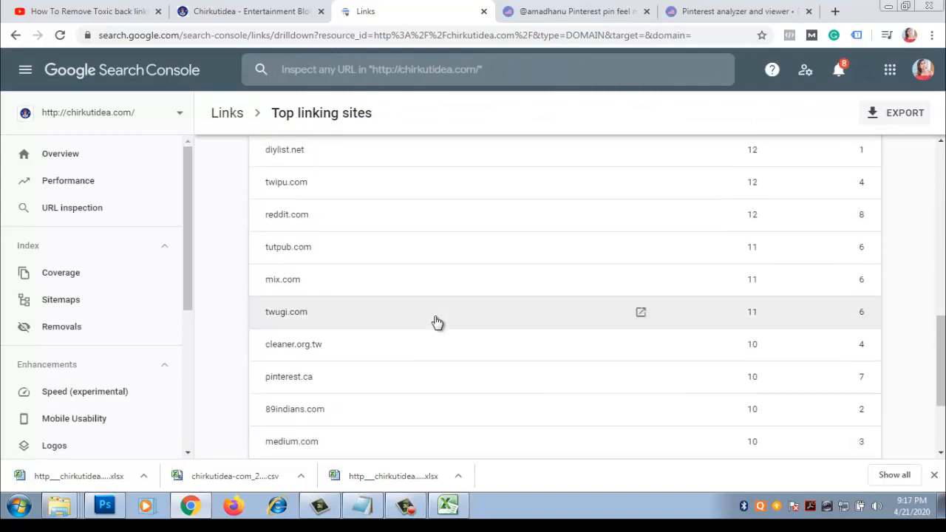
left_click(865, 349)
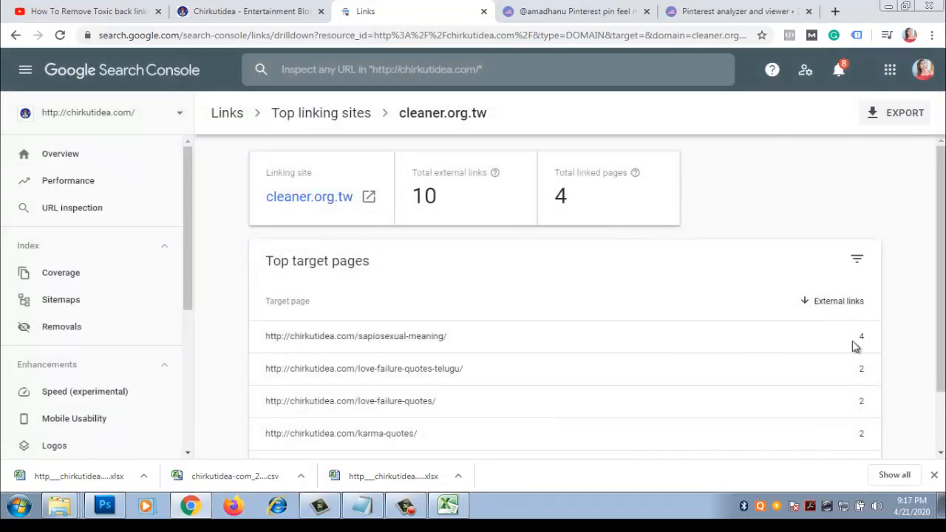
left_click(864, 340)
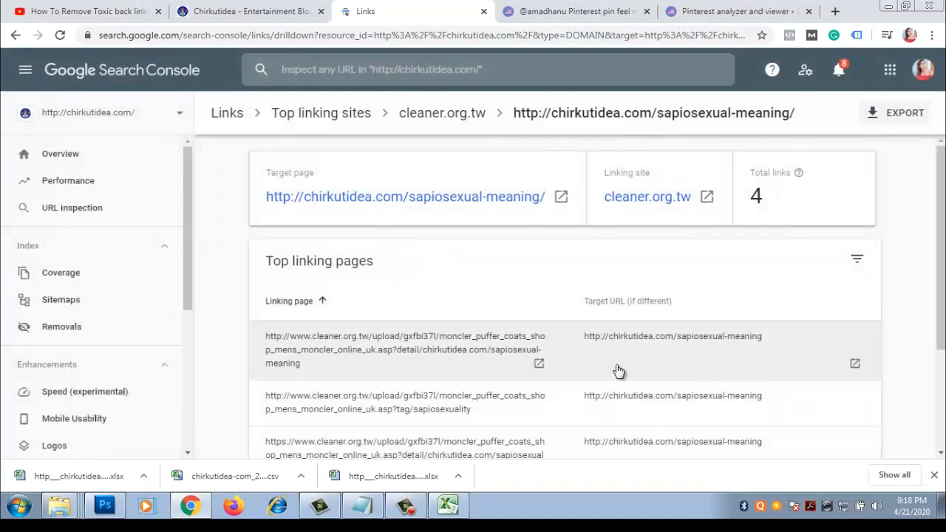
left_click(540, 364)
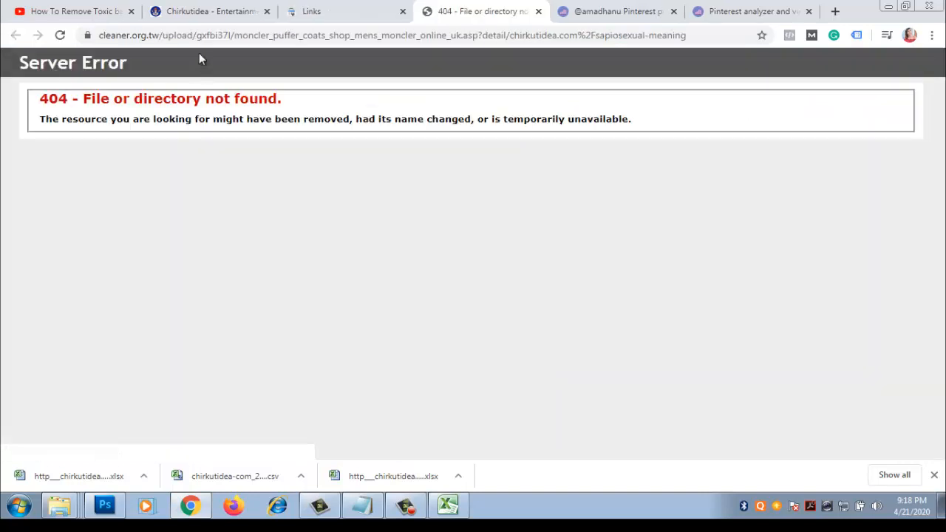
left_click(222, 36)
key("ctrl+c")
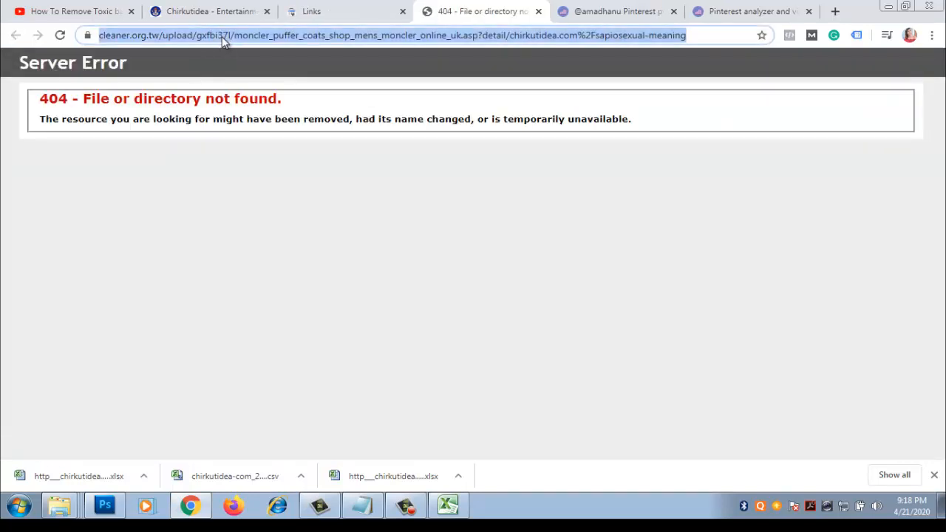
left_click(362, 502)
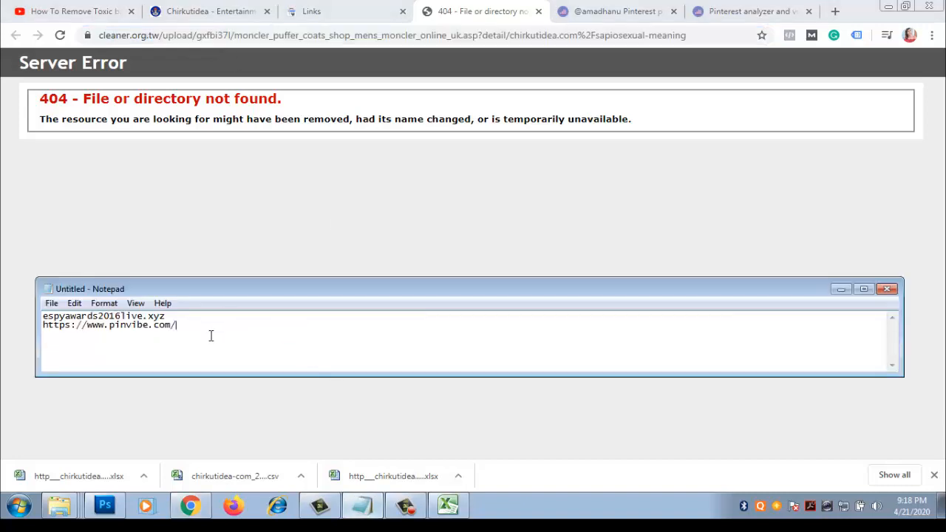
key("ctrl+v")
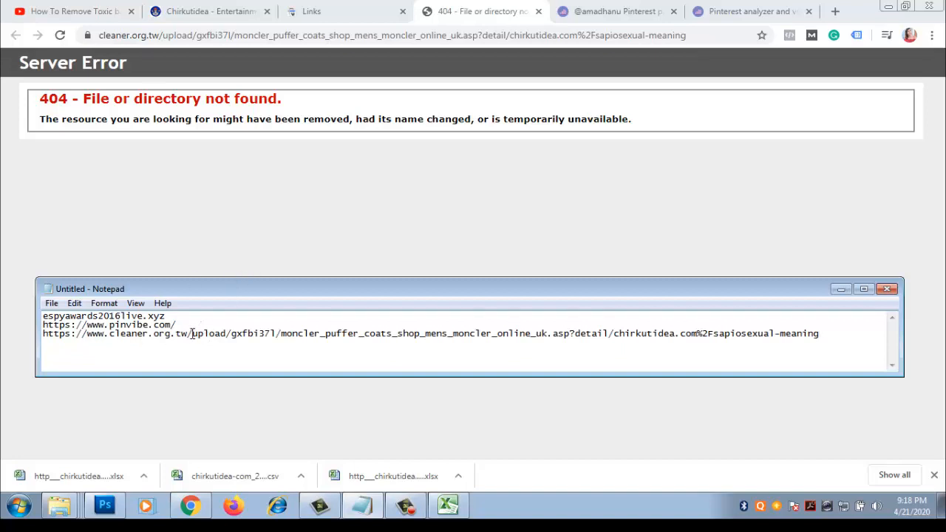
left_click_drag(189, 334, 858, 334)
key("Delete")
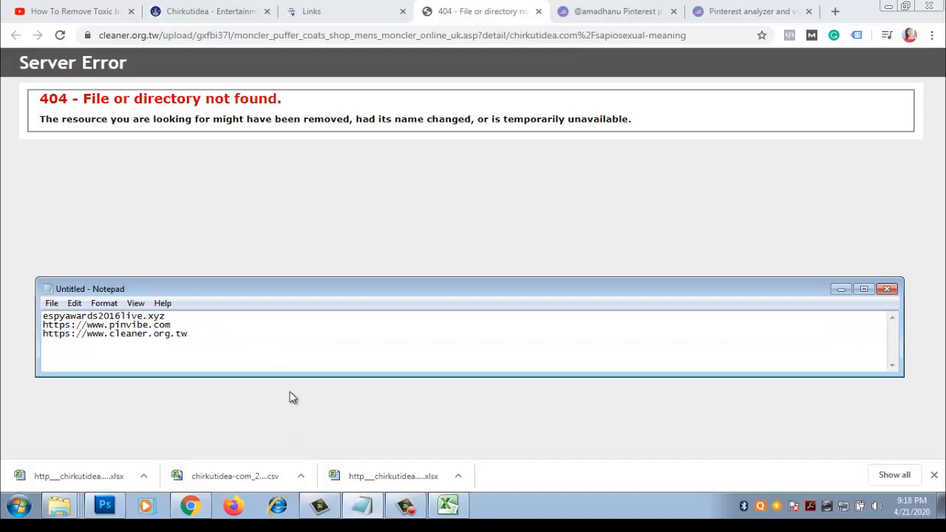
Step: Switch to the exported top linking sites workbook in Excel, select the Site column and examine its domains down to the last rows
left_click(448, 506)
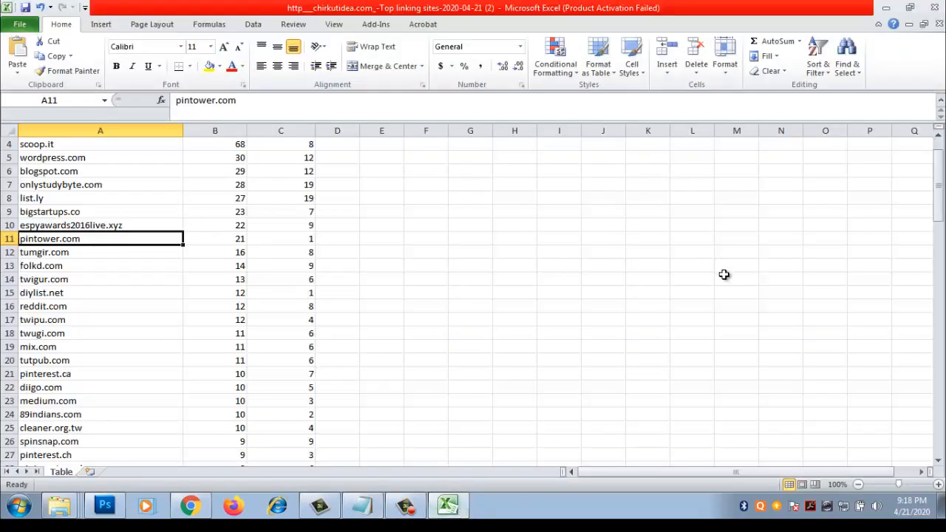
scroll(724, 275, "up", 1)
left_click(136, 130)
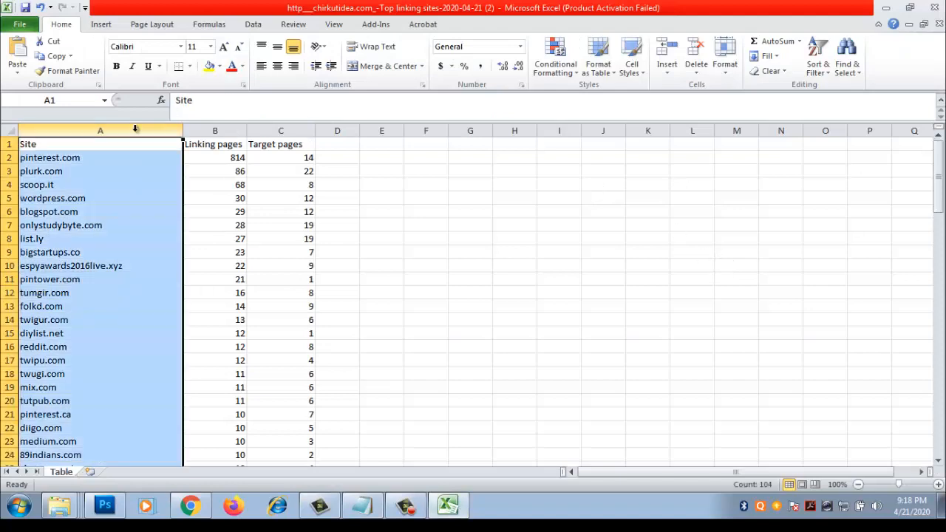
scroll(444, 342, "down", 14)
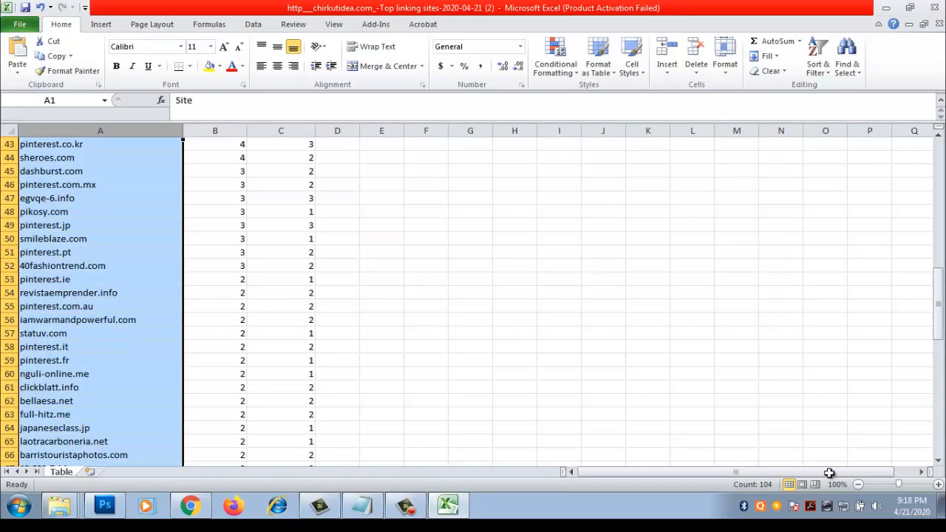
scroll(126, 271, "up", 8)
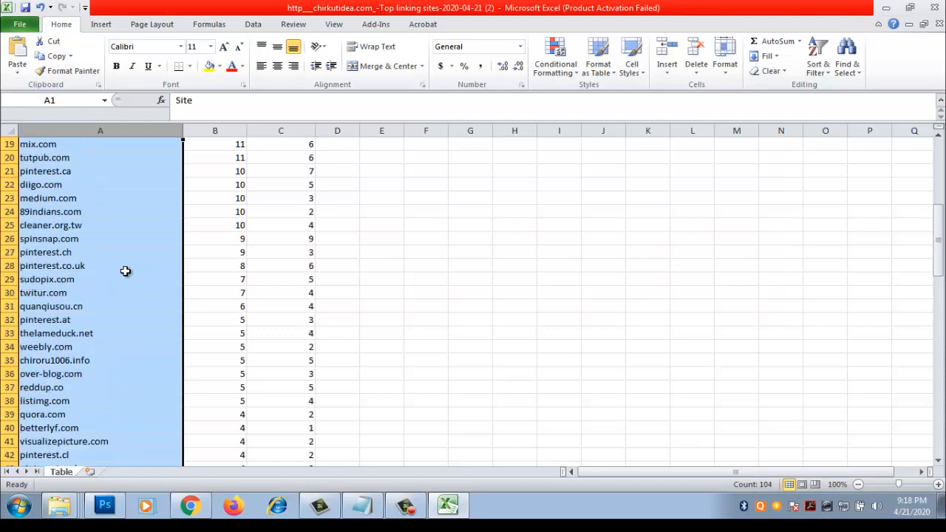
scroll(126, 271, "up", 6)
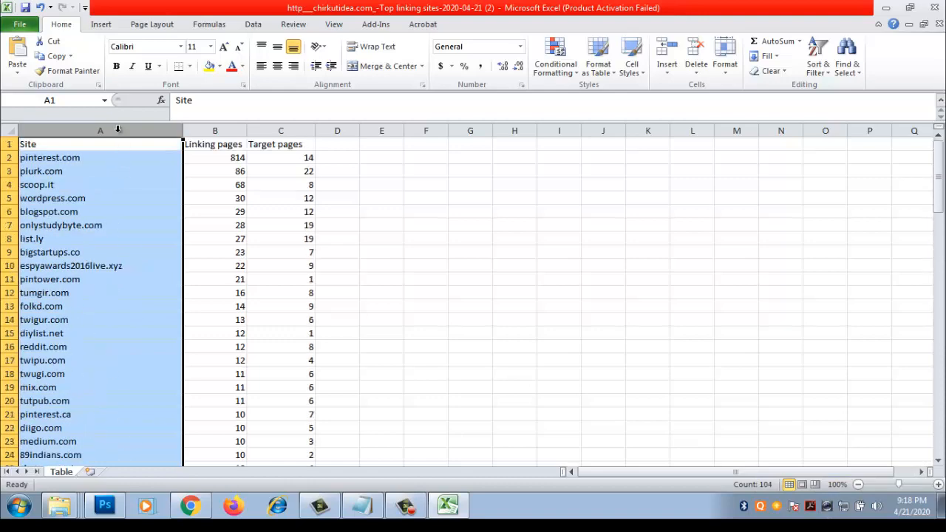
scroll(139, 244, "down", 20)
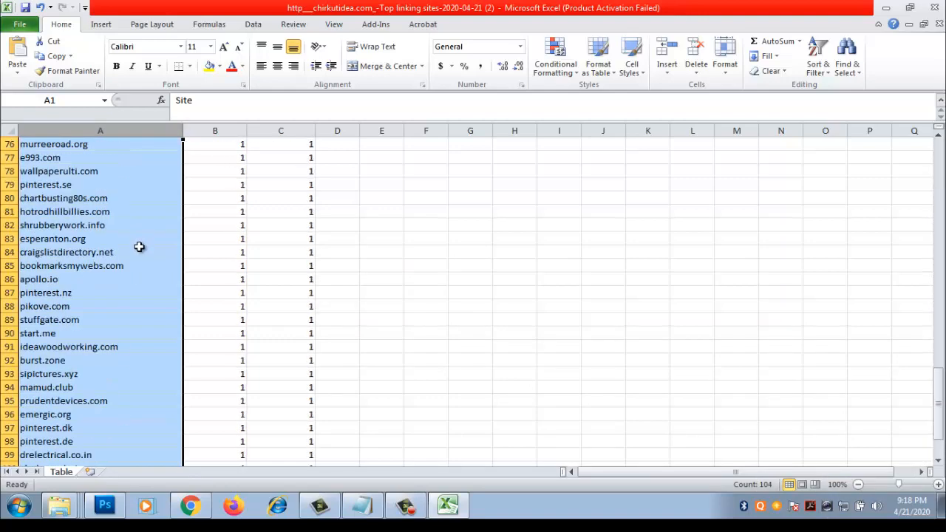
scroll(139, 246, "down", 6)
scroll(139, 246, "up", 2)
scroll(392, 474, "up", 6)
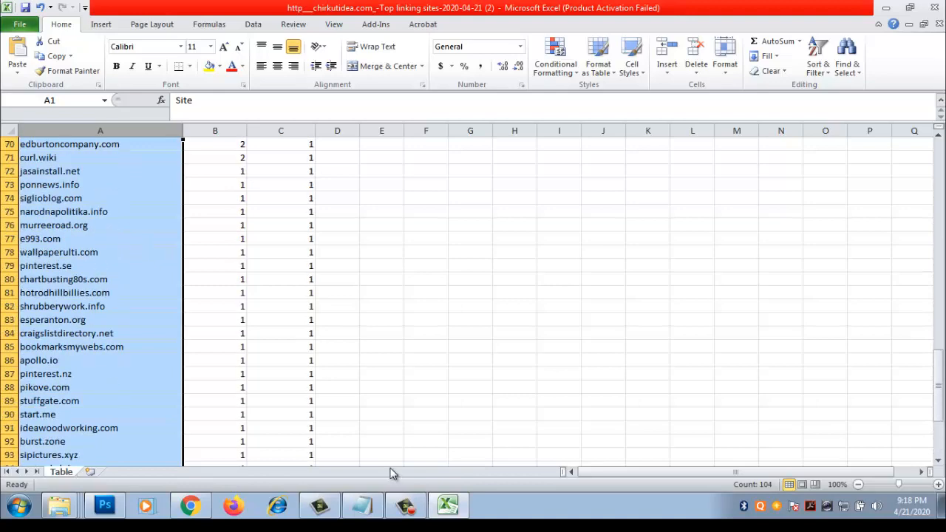
scroll(238, 363, "up", 6)
Step: Compare the Notepad list of toxic domains with the workbook's site column, and minimize both windows
left_click(352, 507)
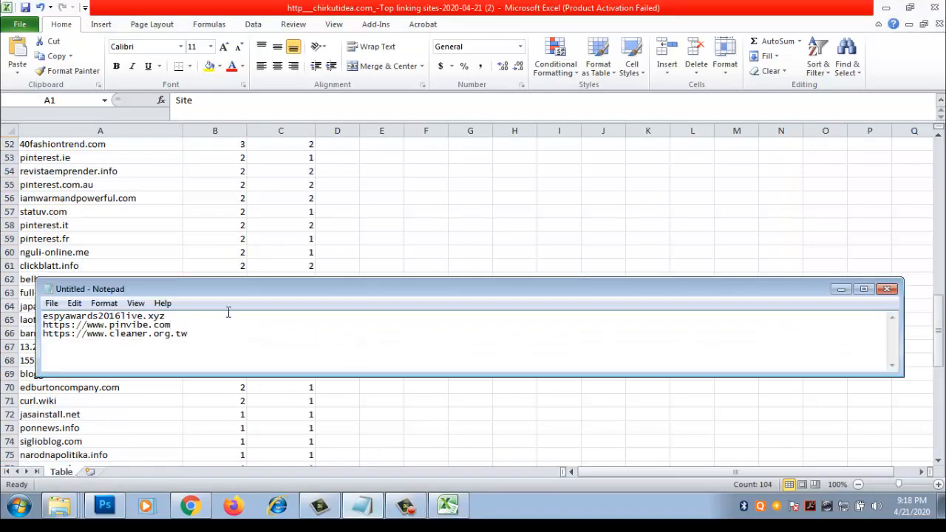
left_click(841, 289)
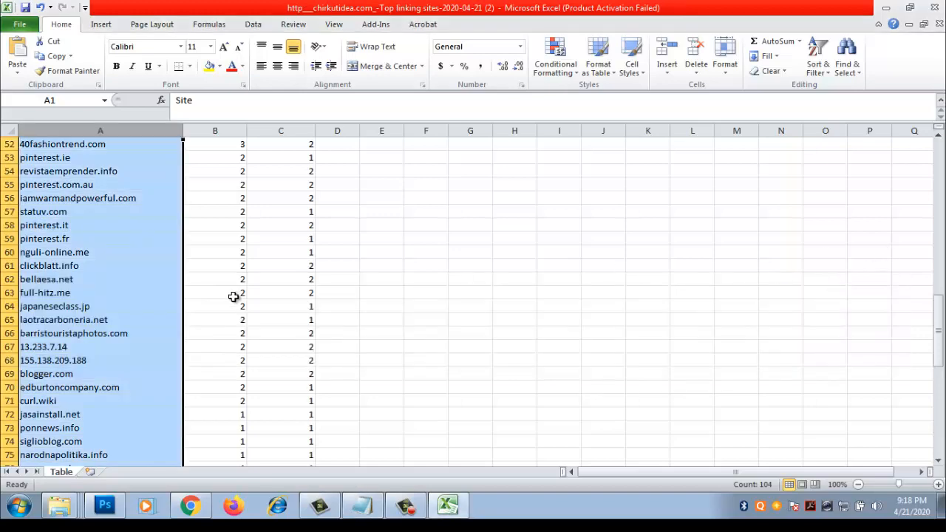
scroll(233, 296, "up", 17)
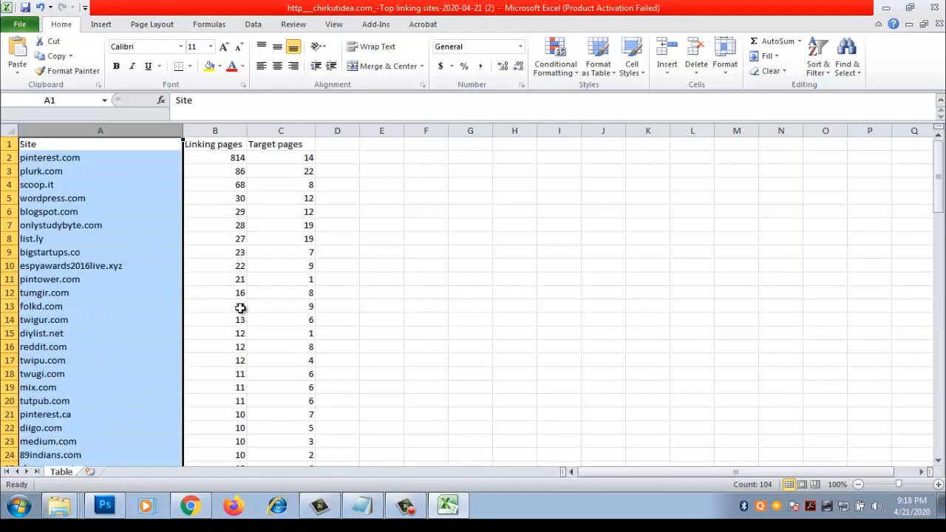
scroll(240, 308, "down", 8)
left_click_drag(941, 229, 941, 152)
left_click(884, 8)
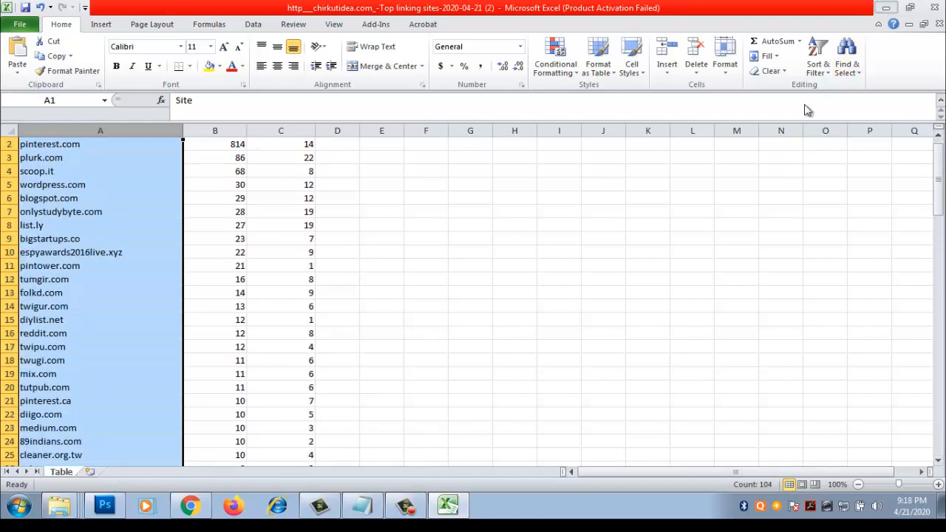
Step: Close the two pinvibe.com pages and the cleaner.org.tw page, leaving the Search Console links report open
left_click(639, 16)
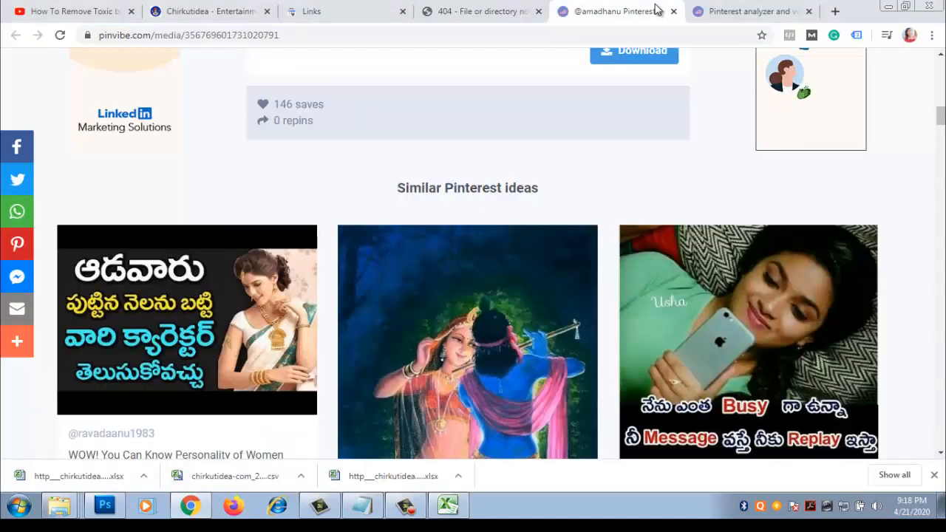
left_click(674, 12)
left_click(673, 11)
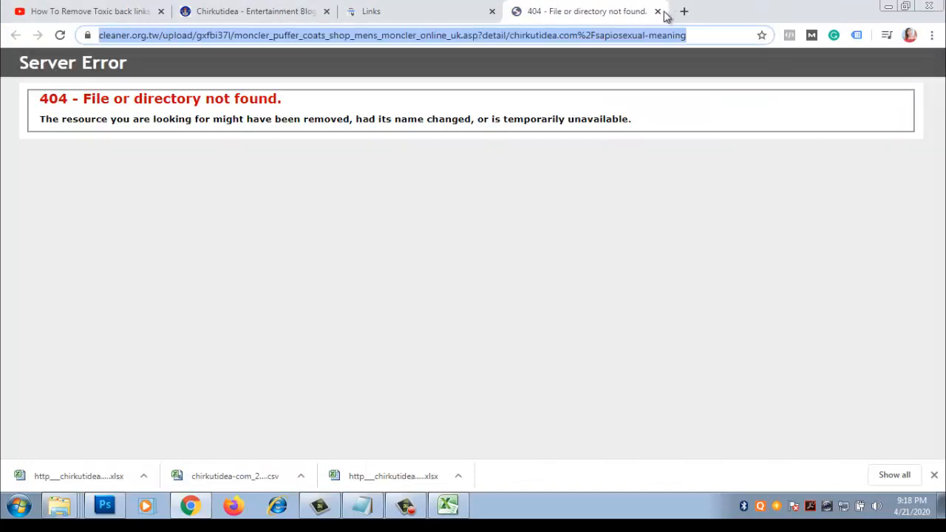
left_click(658, 12)
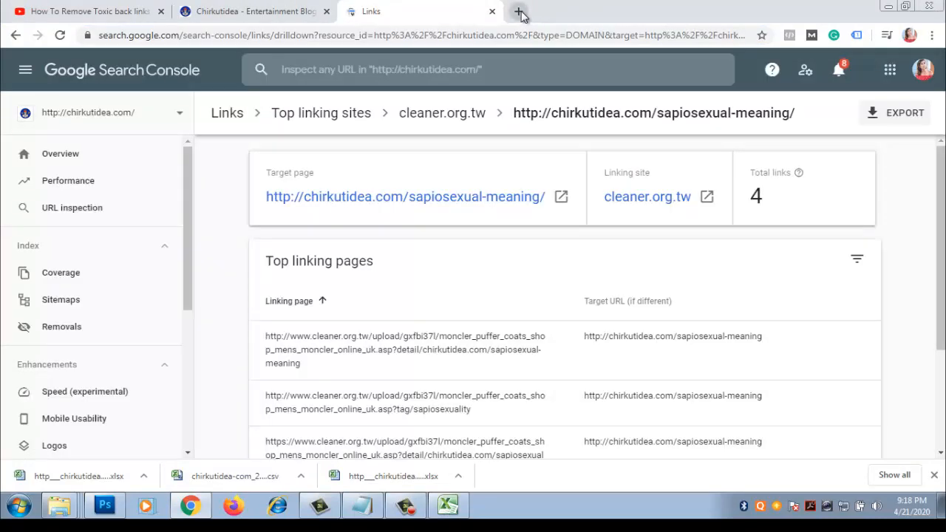
Step: Search Google for "google disavow tool" in a new browser tab and open the Disavow links page
left_click(521, 13)
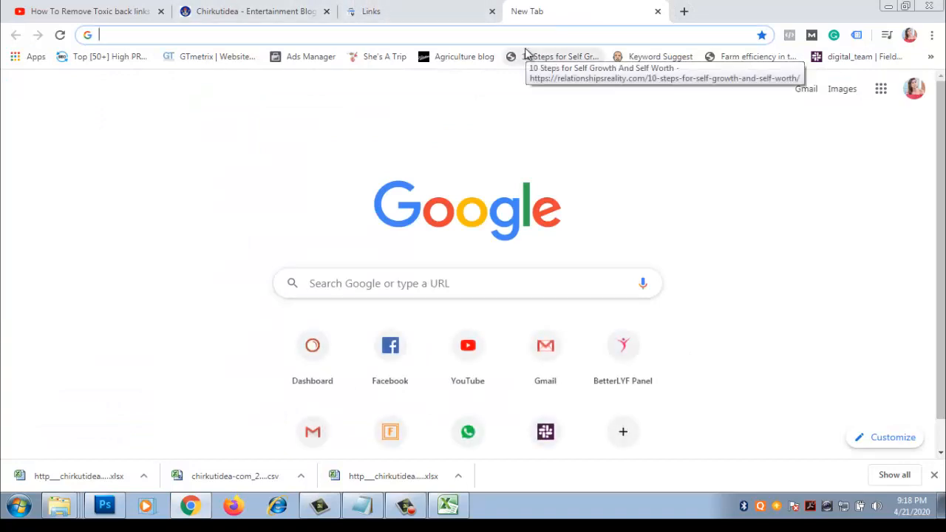
type("google ")
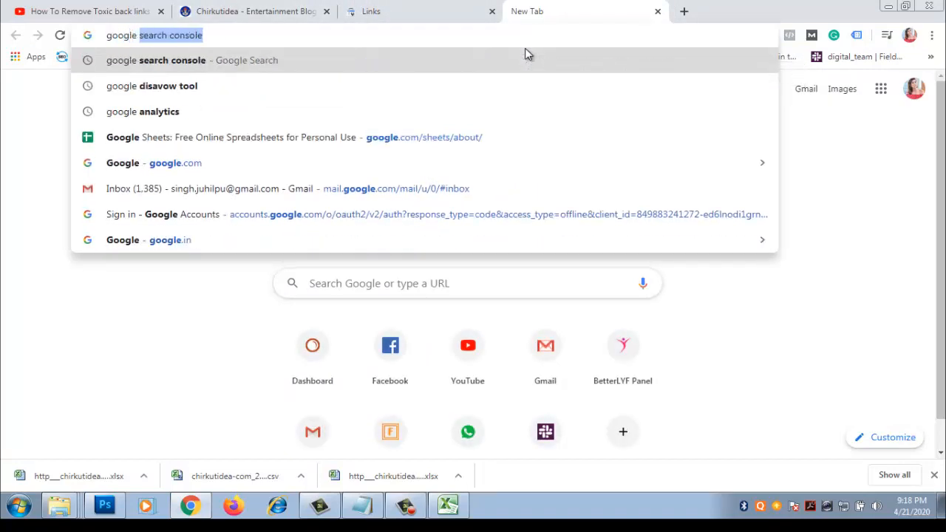
type("dis")
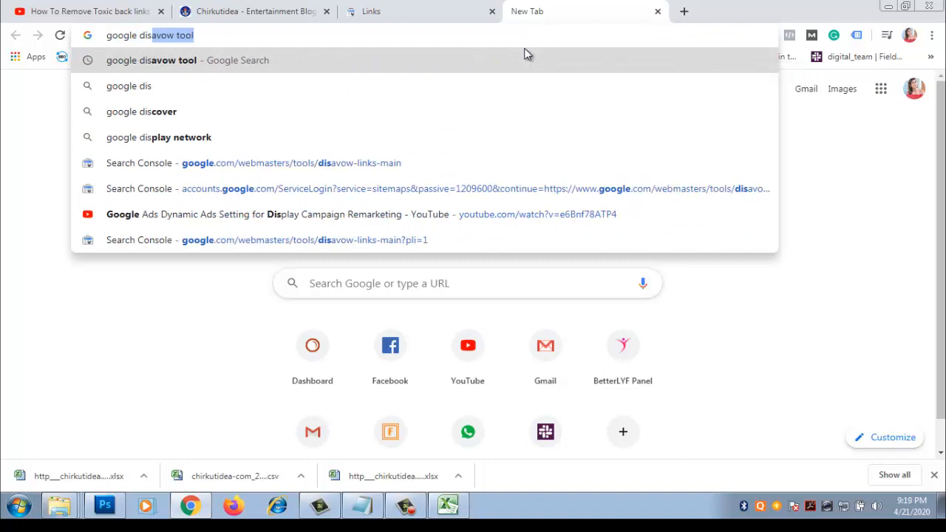
key("Return")
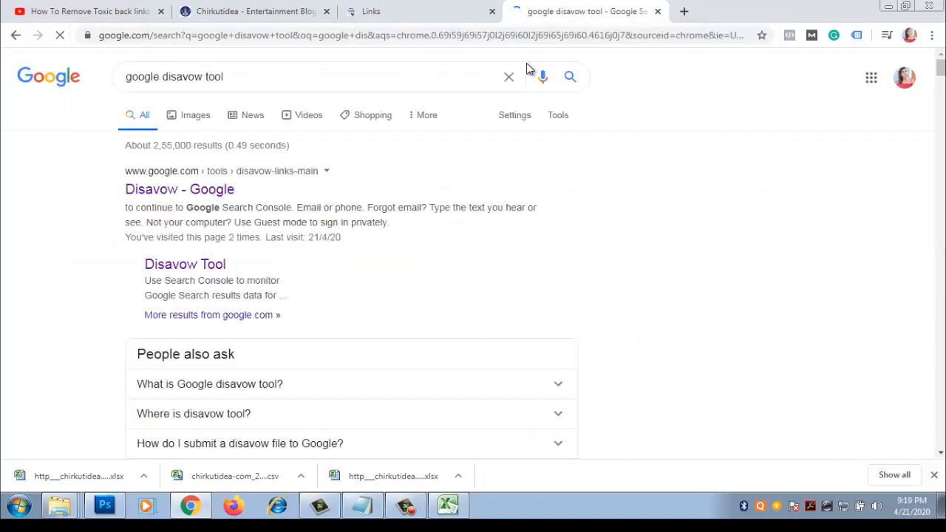
left_click(162, 193)
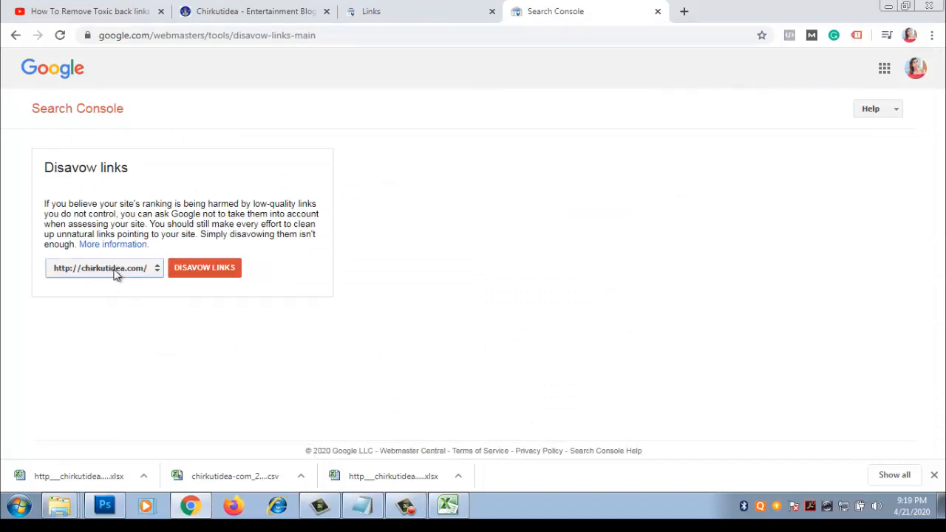
left_click(115, 275)
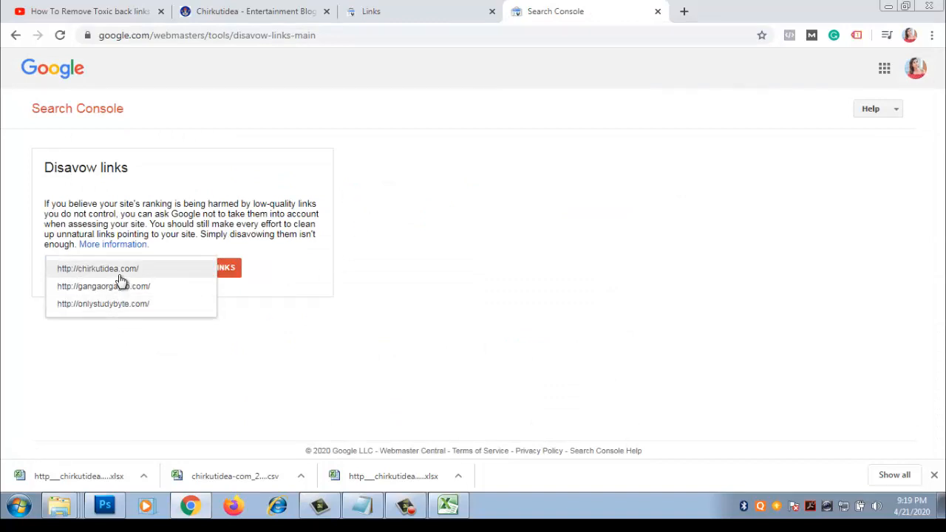
left_click(148, 374)
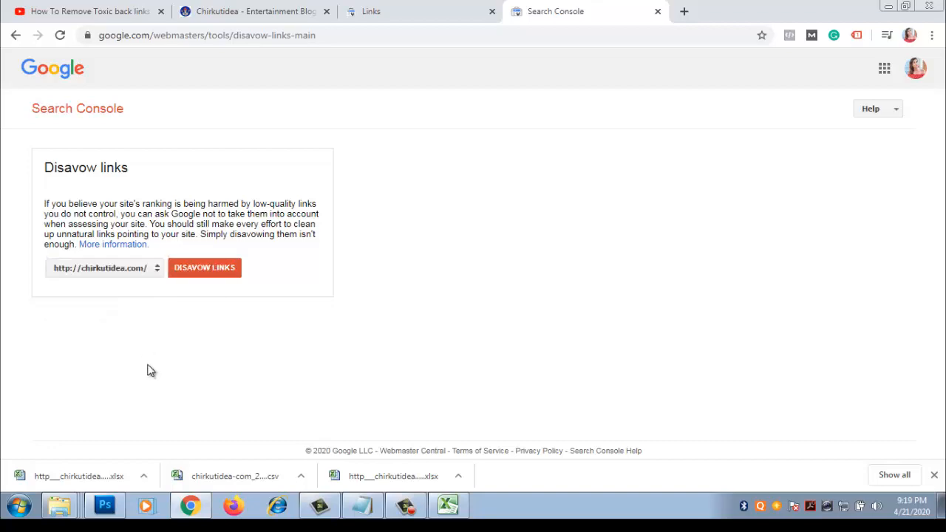
left_click(273, 7)
scroll(256, 188, "up", 10)
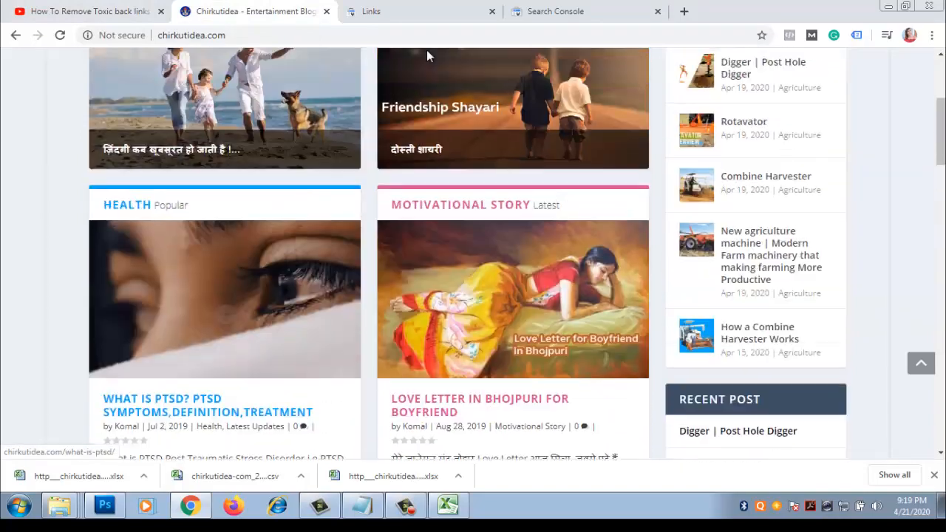
left_click(520, 6)
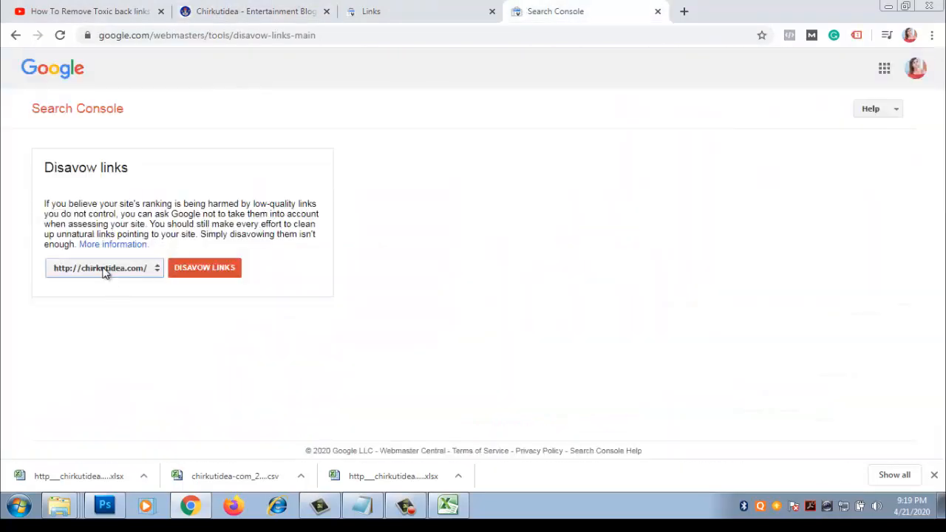
left_click(185, 273)
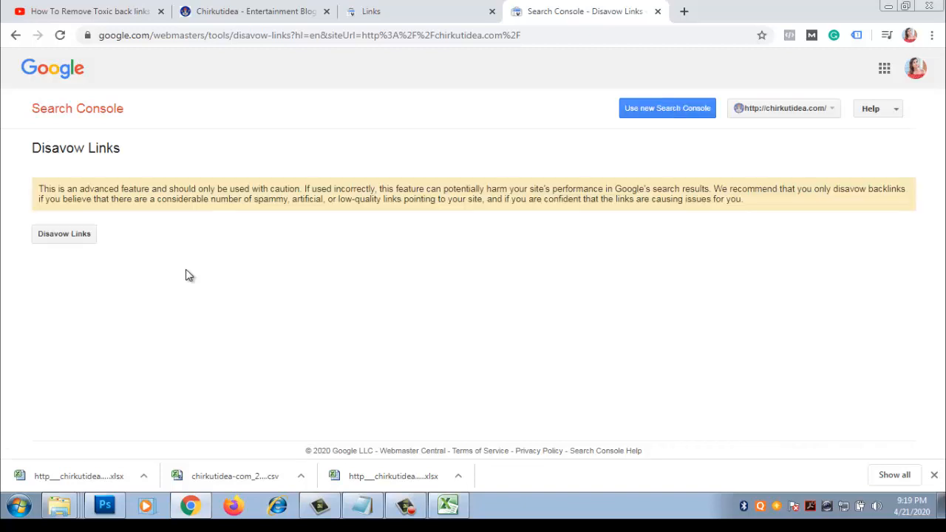
left_click(61, 241)
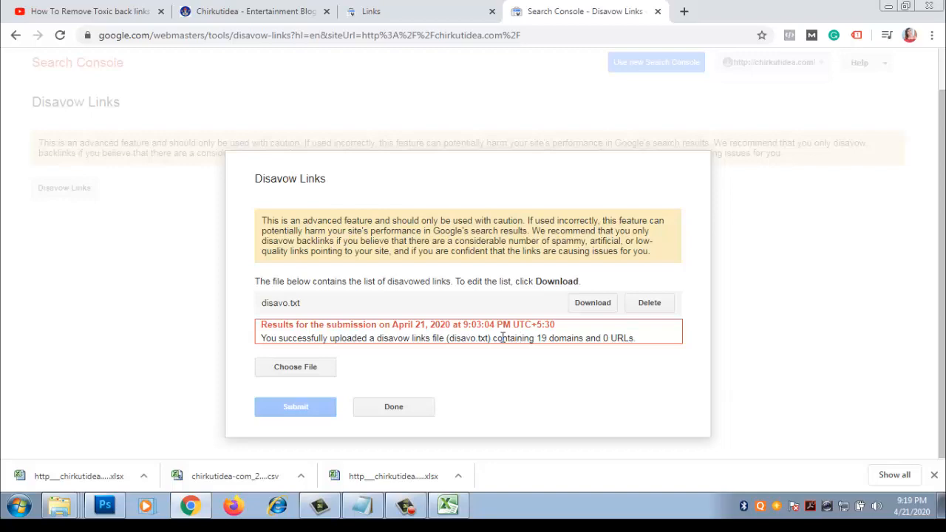
Step: Download the existing disavow list, open it in Excel and copy its entries in cells A1:A20
left_click(600, 303)
left_click(40, 474)
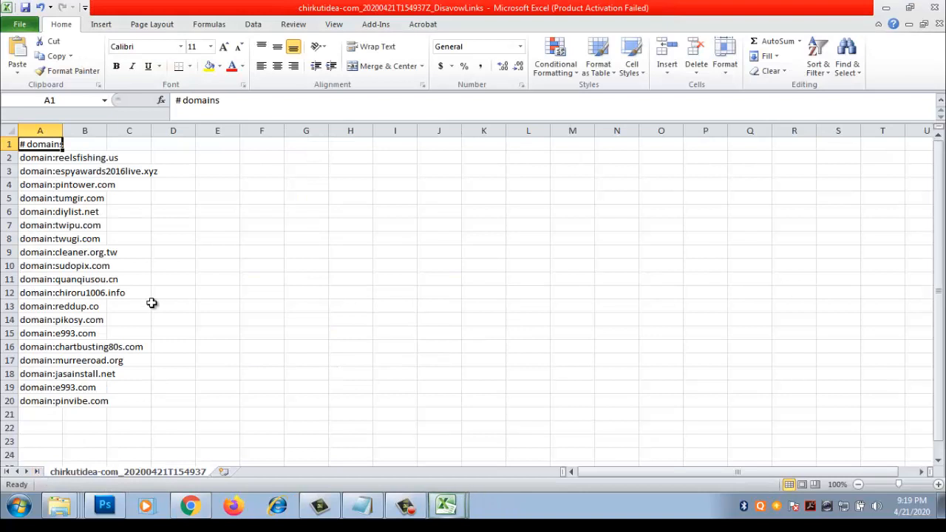
left_click(155, 305)
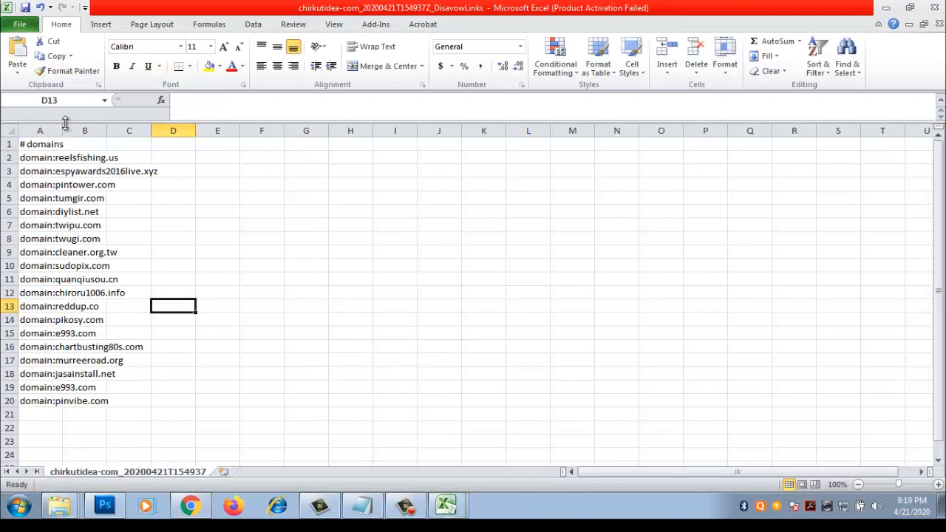
left_click_drag(63, 126, 127, 403)
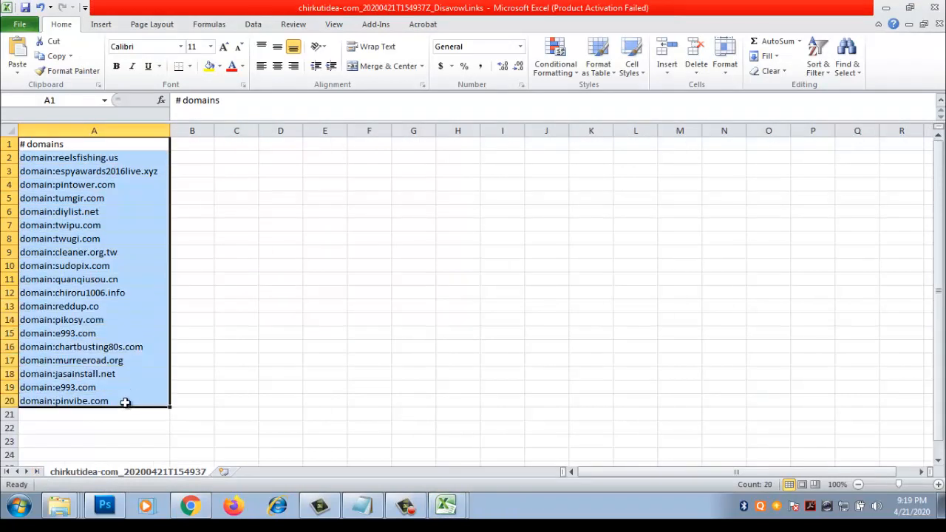
key("ctrl+c")
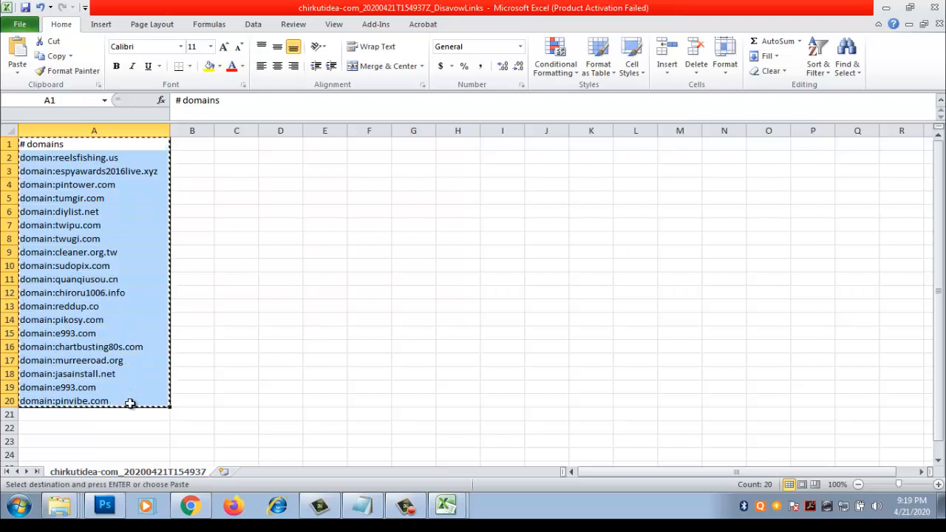
Step: Switch to Notepad, paste the copied disavow entries above the three toxic domains and remove the blank lines between them
left_click(360, 505)
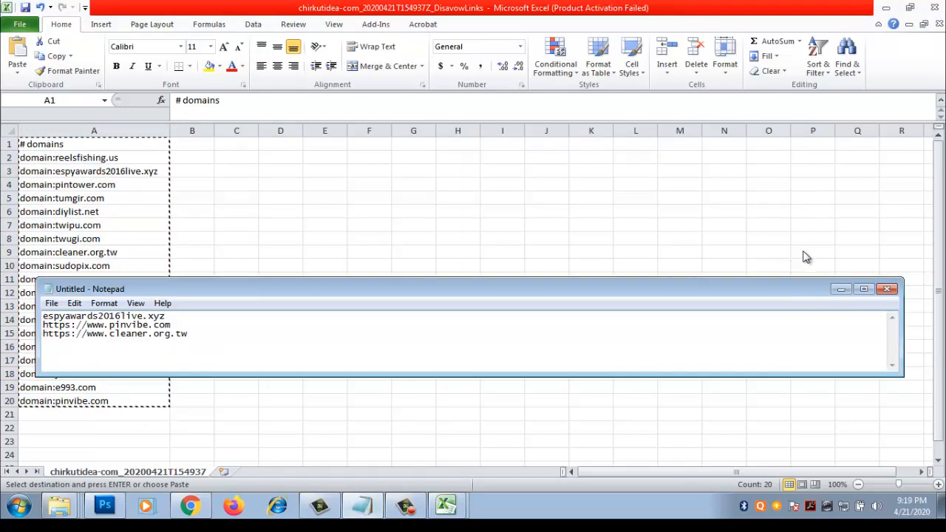
left_click(865, 290)
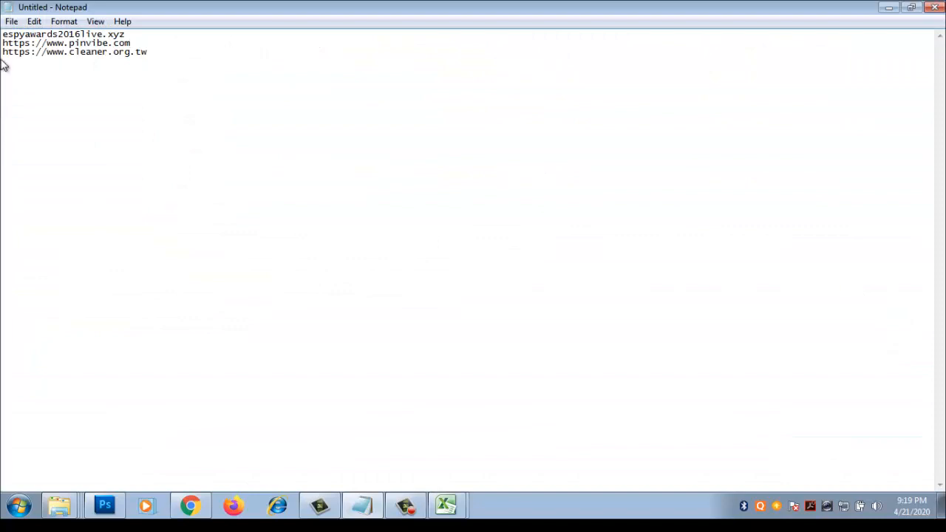
key("Return")
key("Return")
key("Return")
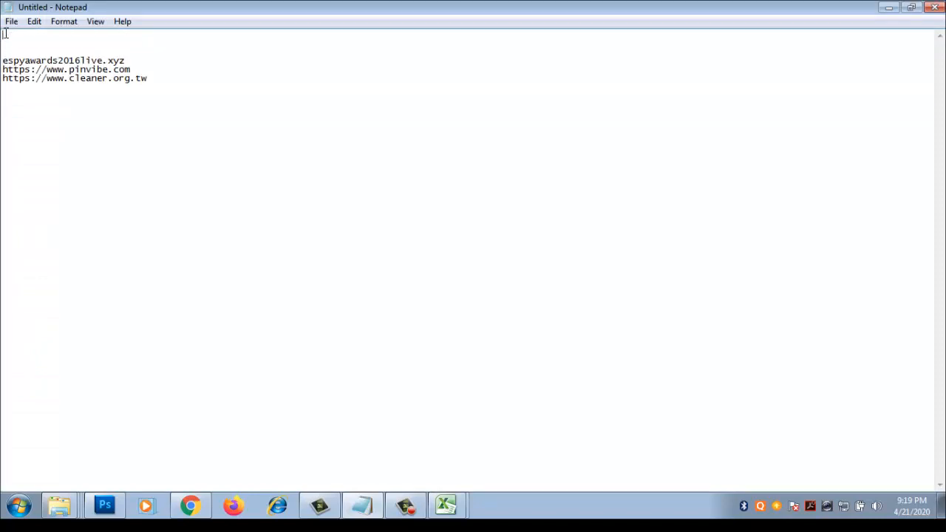
left_click(6, 33)
key("ctrl+v")
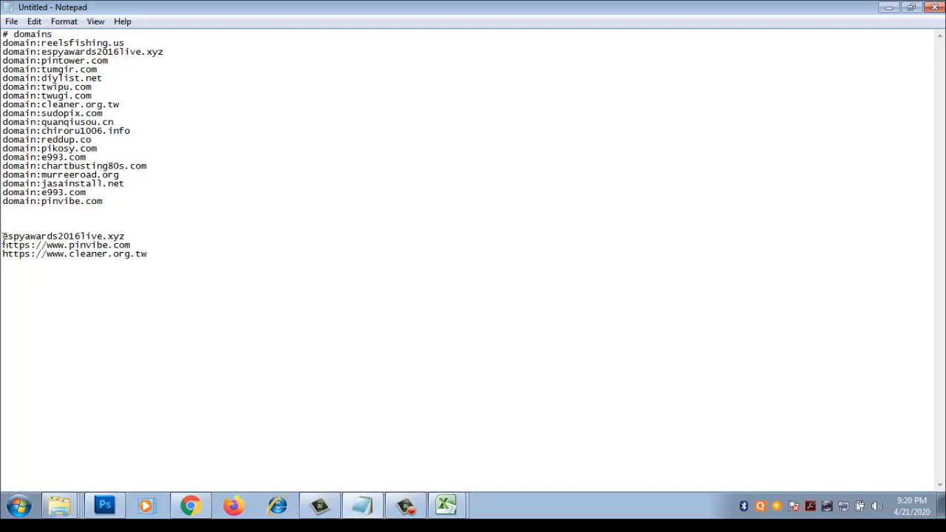
key("BackSpace")
key("BackSpace")
key("BackSpace")
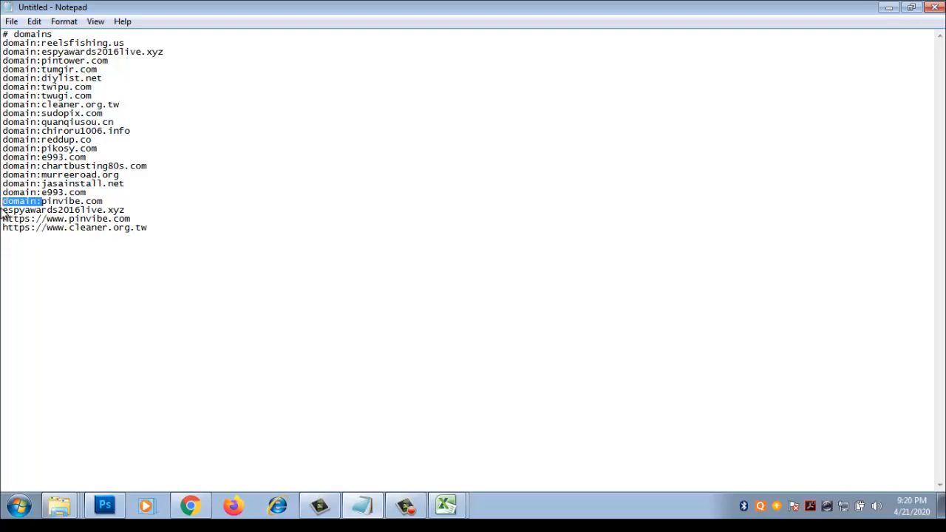
left_click(3, 210)
key("ctrl+v")
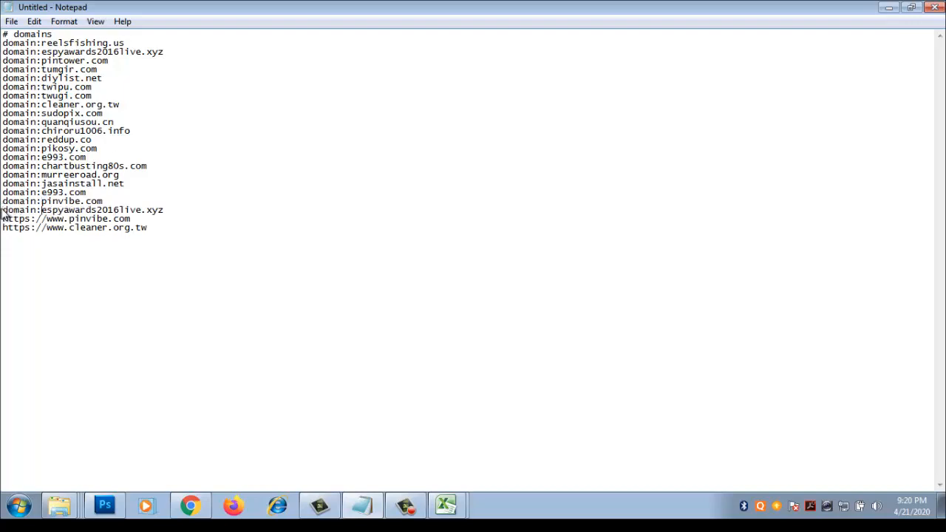
left_click_drag(20, 213, 3, 211)
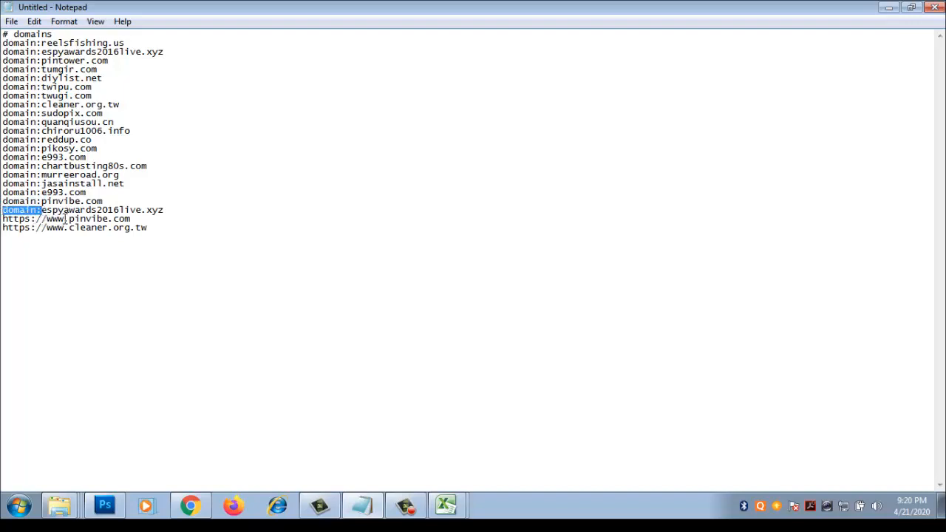
left_click_drag(65, 219, 2, 219)
key("ctrl+v")
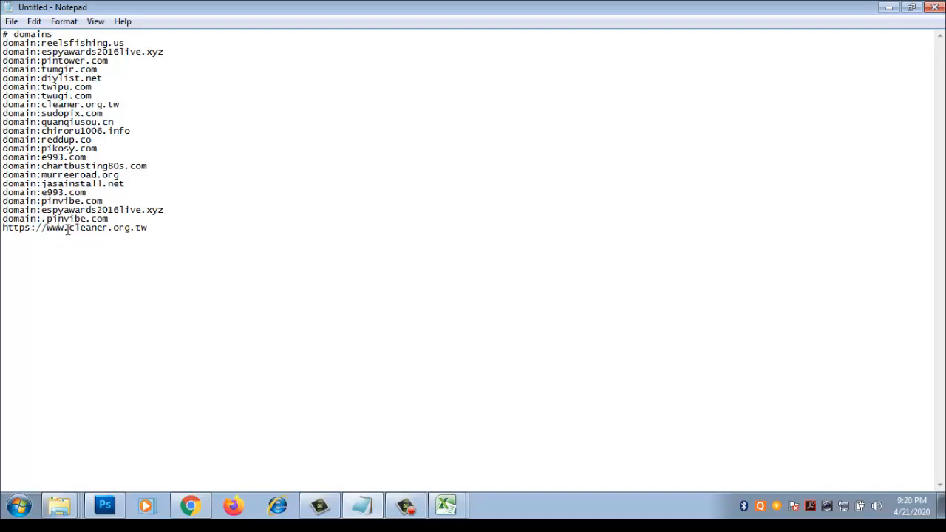
left_click_drag(40, 230, 2, 234)
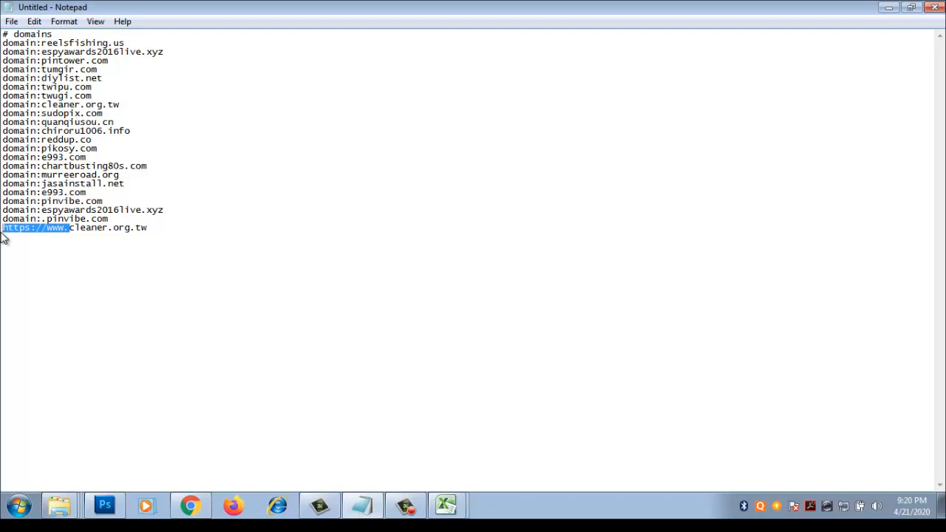
key("ctrl+v")
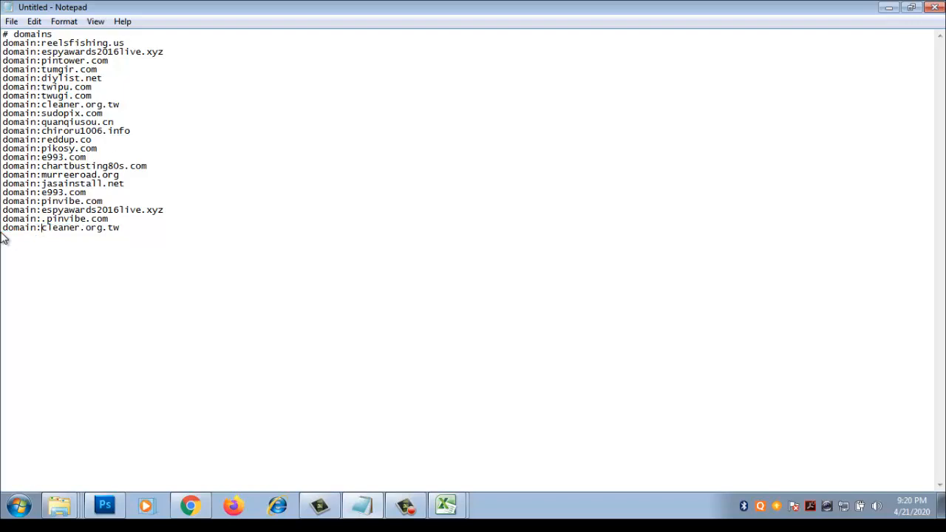
left_click(47, 222)
key("BackSpace")
Step: Save the Notepad list as a new text file named disavolist in the Pictures library
left_click(11, 21)
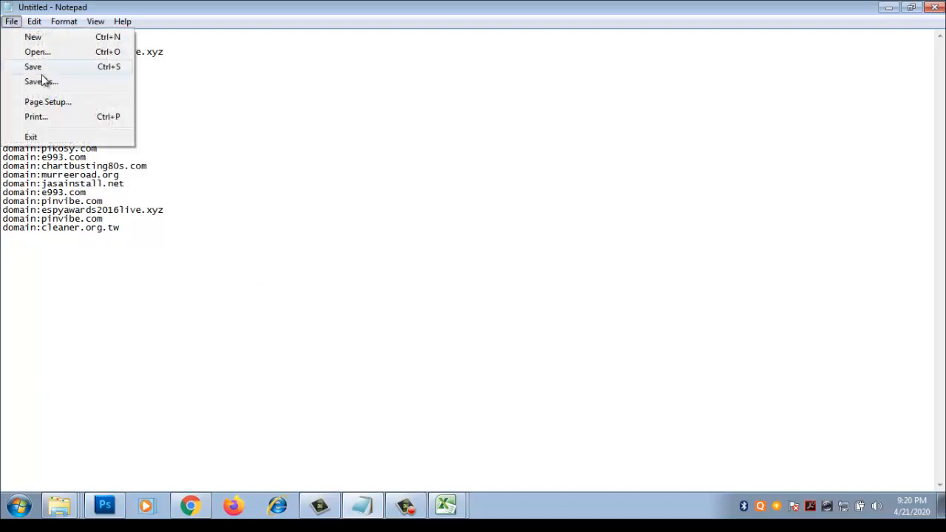
left_click(42, 81)
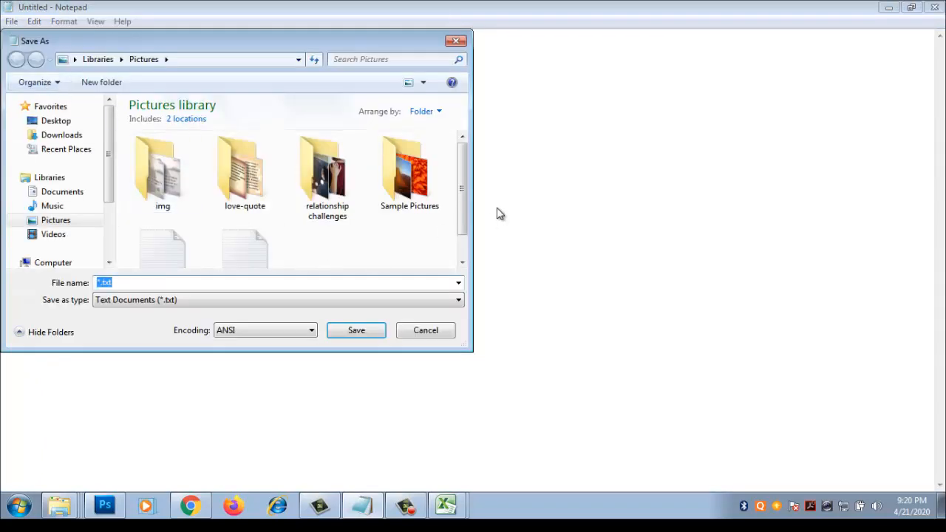
left_click_drag(466, 199, 469, 239)
left_click(163, 229)
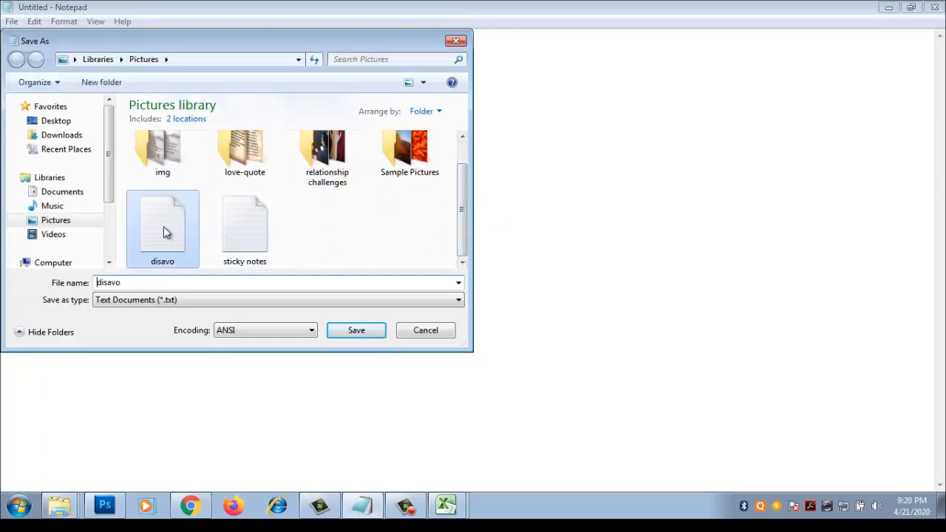
left_click(153, 285)
left_click(153, 284)
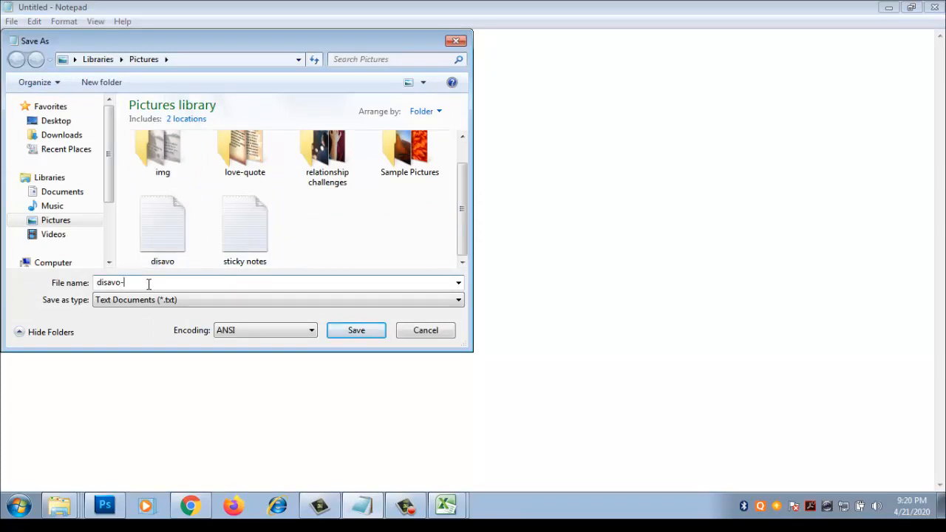
type("list")
left_click(355, 334)
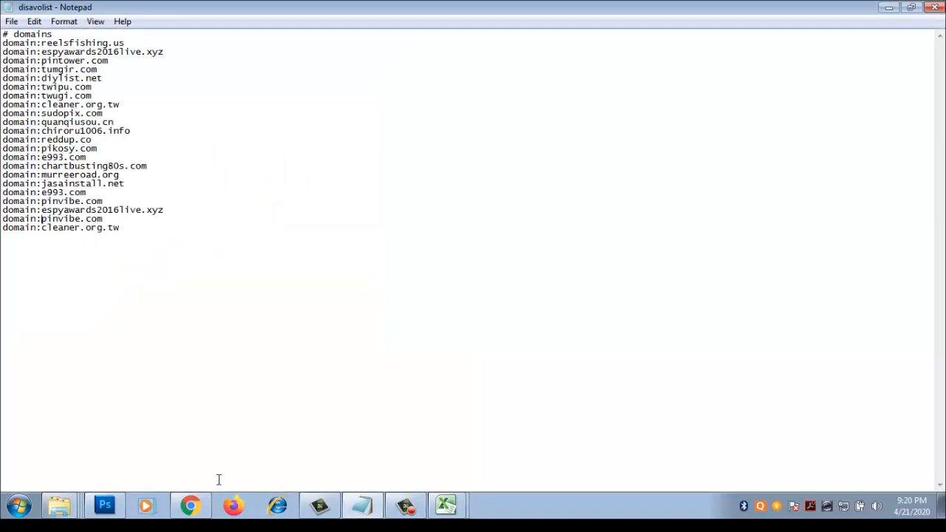
Step: Switch to the disavow tool in Chrome, submit disavolist.txt for chirkutidea.com, confirm overriding the existing file and finish the Disavow Links dialog
left_click(194, 506)
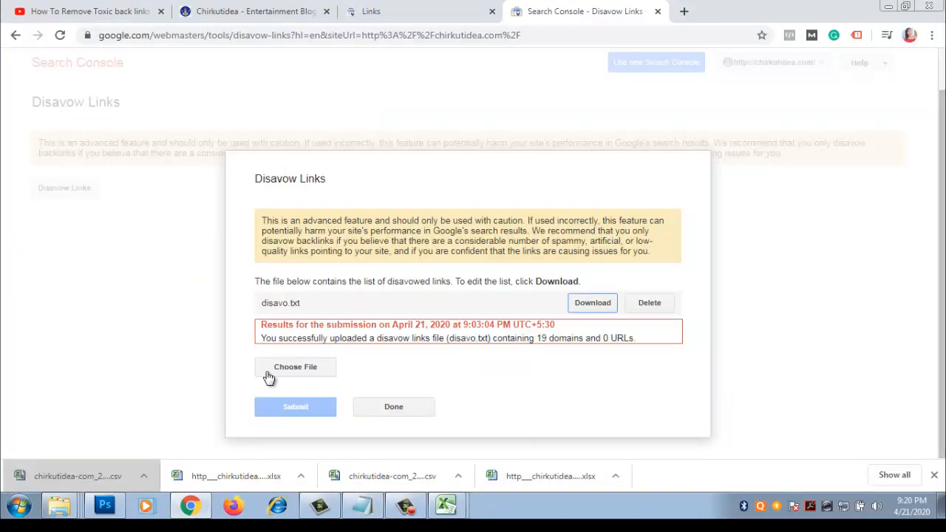
left_click(288, 374)
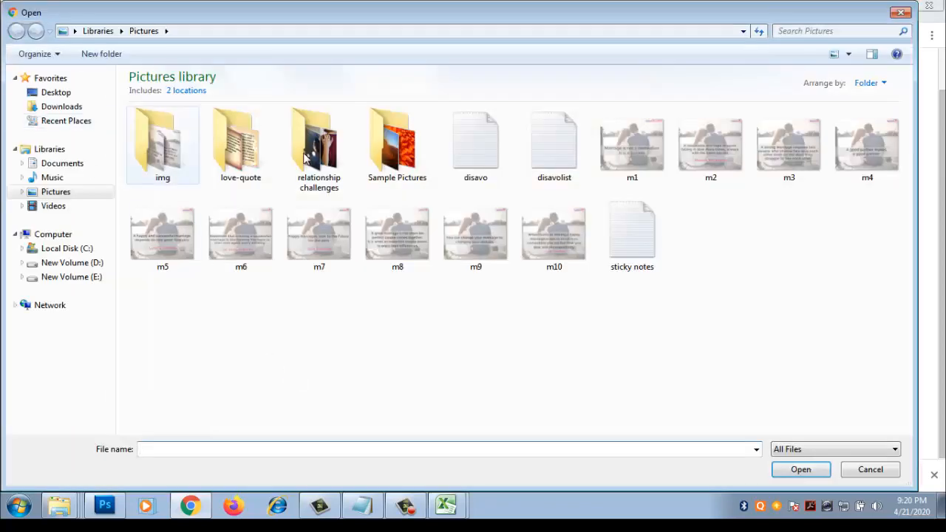
left_click(573, 144)
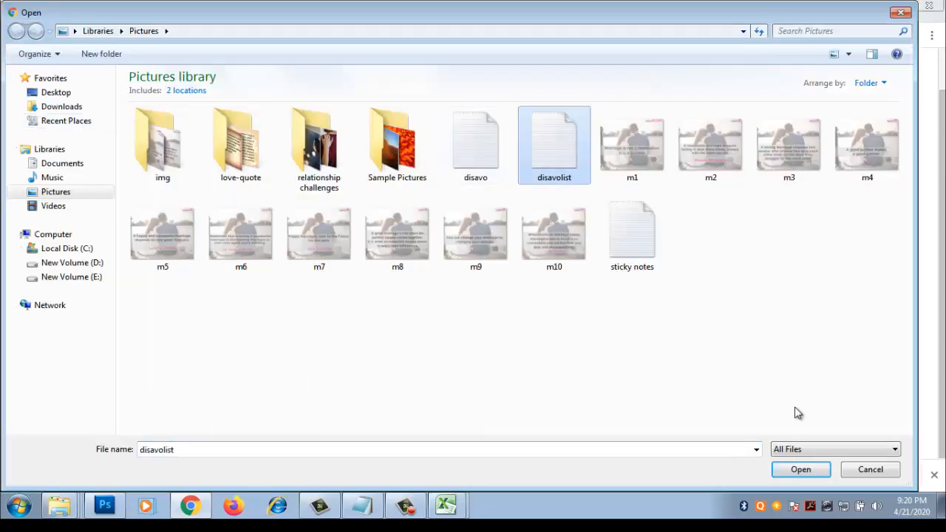
left_click(789, 470)
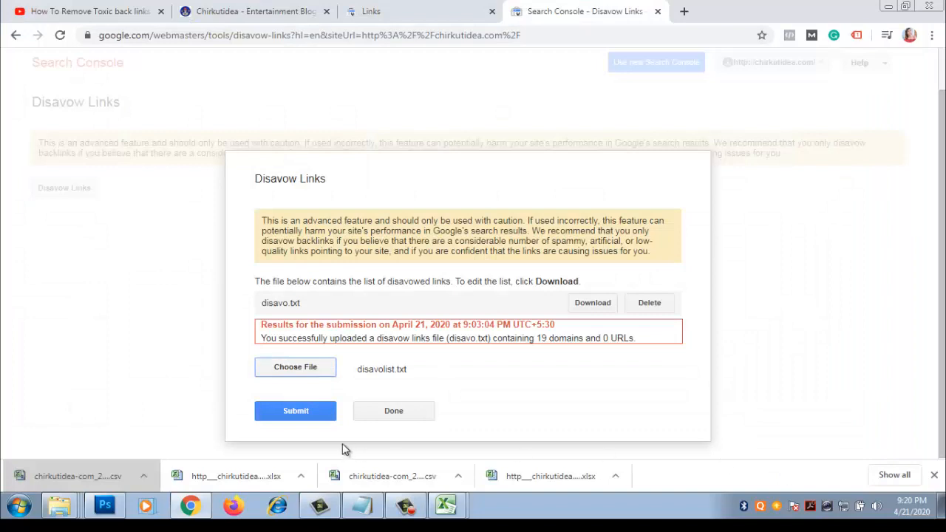
left_click(308, 412)
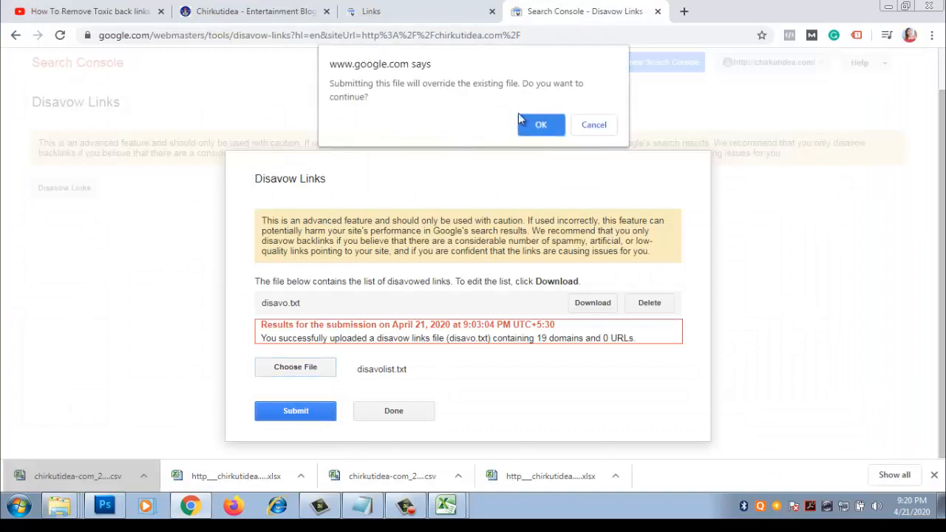
left_click(540, 126)
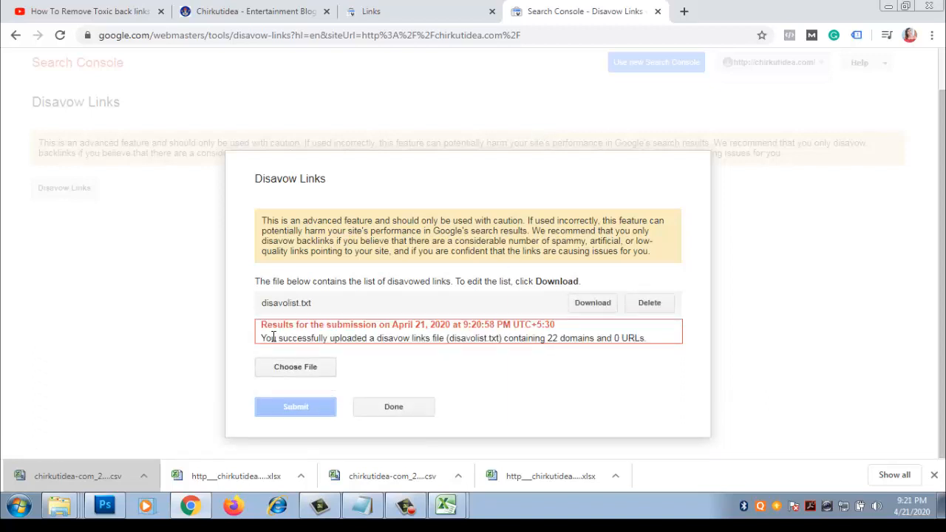
left_click_drag(273, 337, 393, 339)
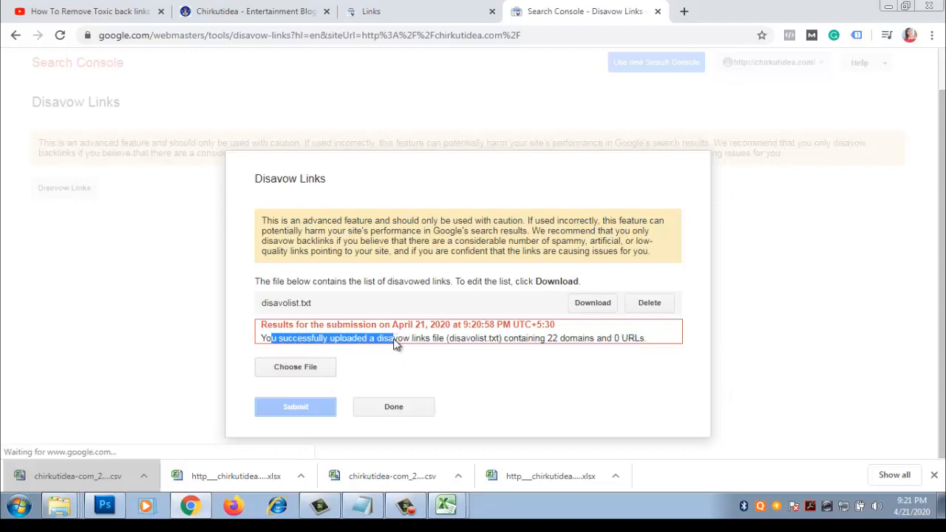
left_click(392, 409)
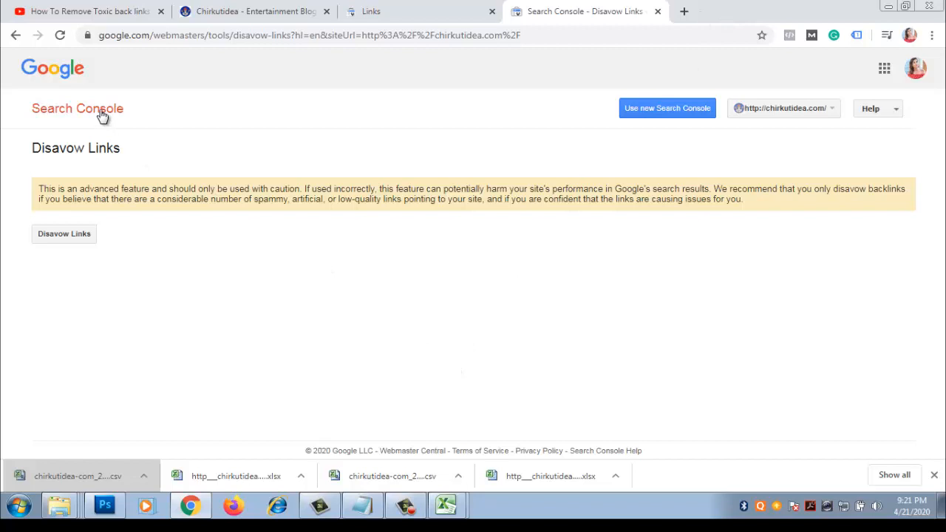
Step: Open gmail.com in a new tab and read the latest Google Search Console e-mail about the chirkutidea.com disavow file update
left_click(686, 12)
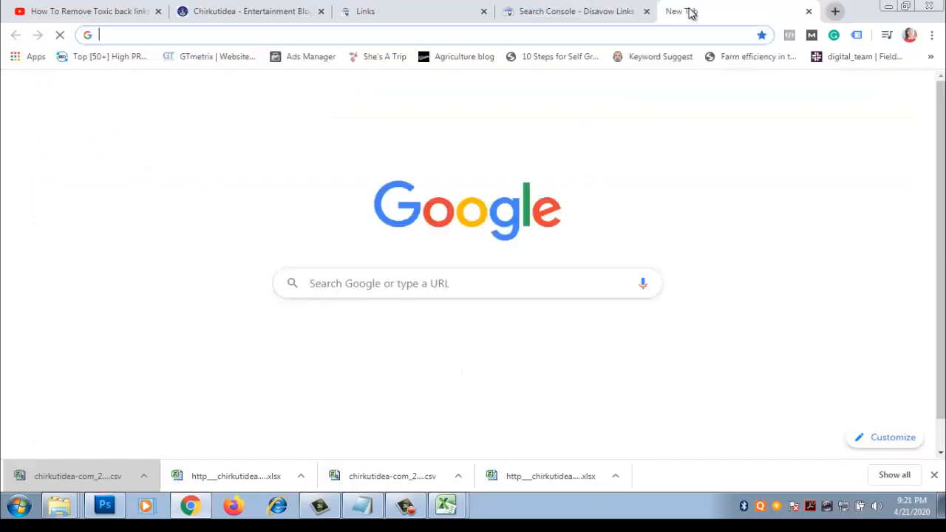
type("gmail.com")
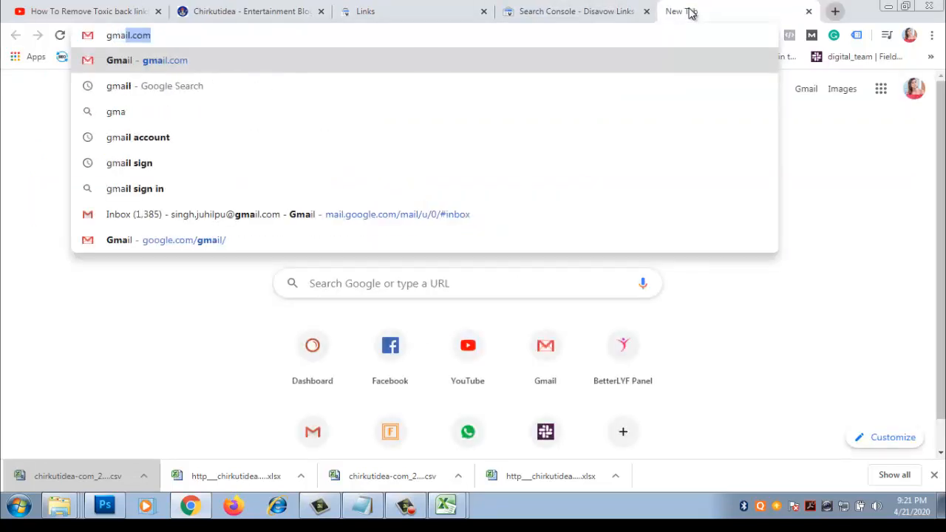
key("Return")
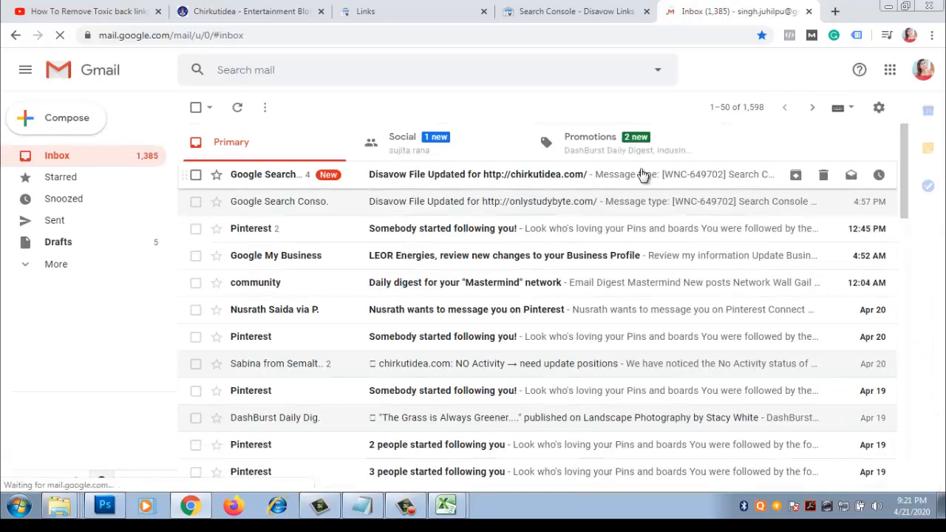
left_click(475, 175)
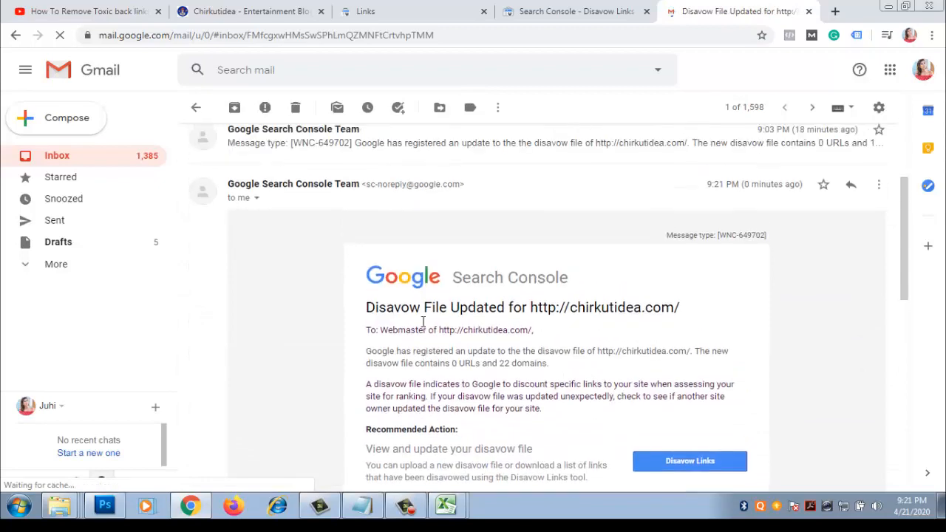
scroll(757, 316, "down", 3)
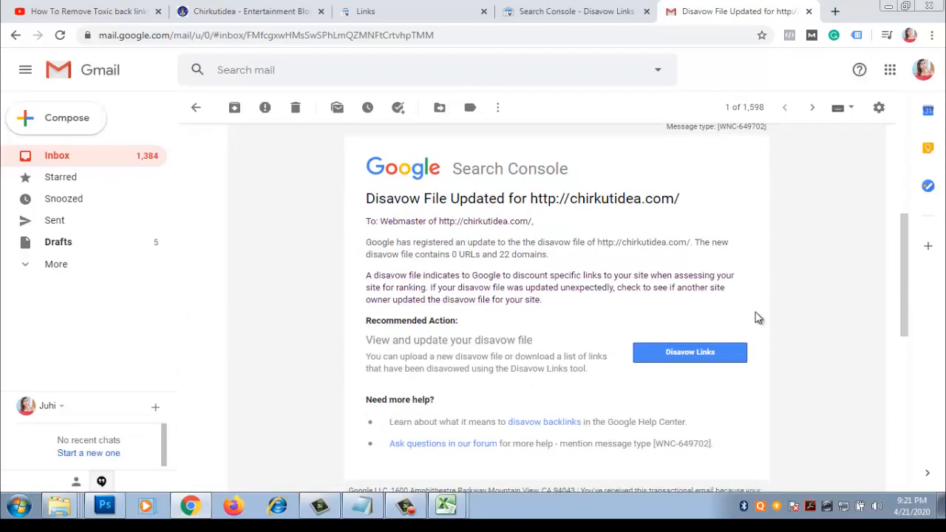
left_click_drag(367, 198, 682, 205)
left_click(658, 208)
scroll(527, 209, "down", 3)
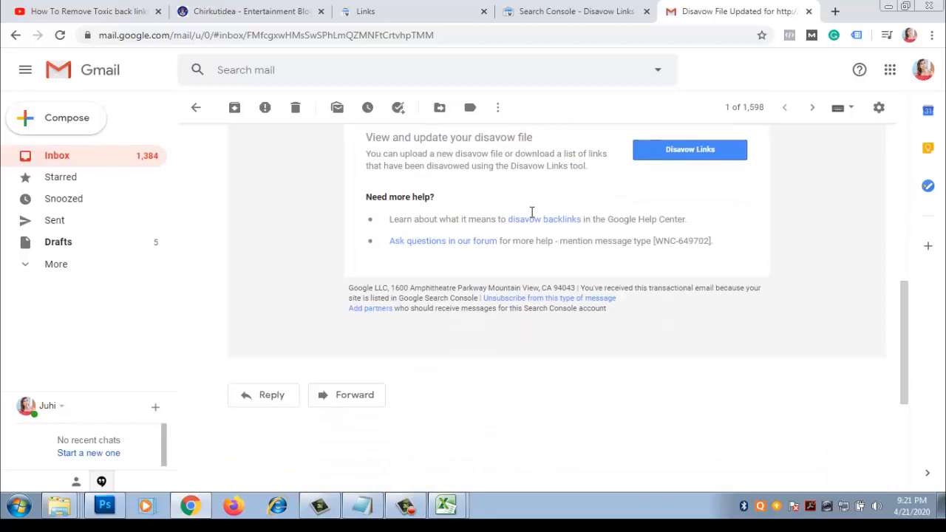
scroll(531, 212, "up", 7)
left_click(534, 10)
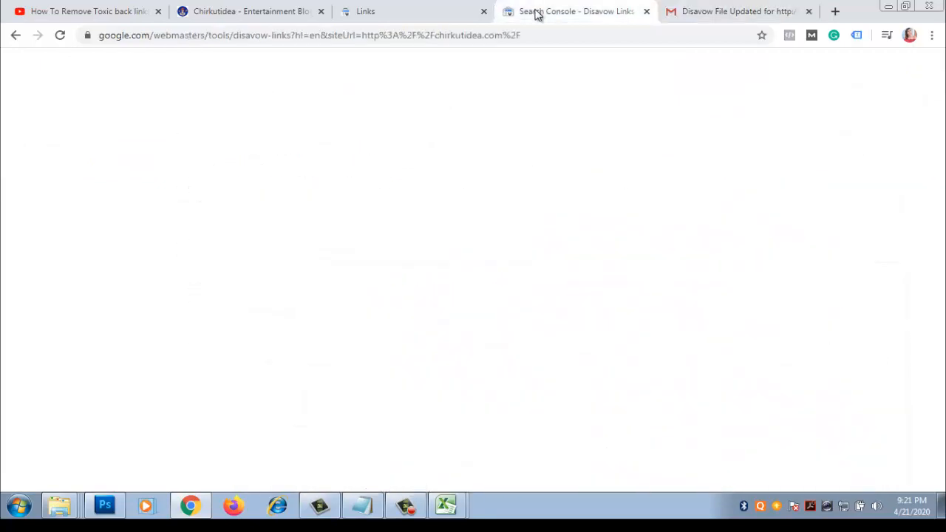
left_click(414, 10)
left_click(283, 10)
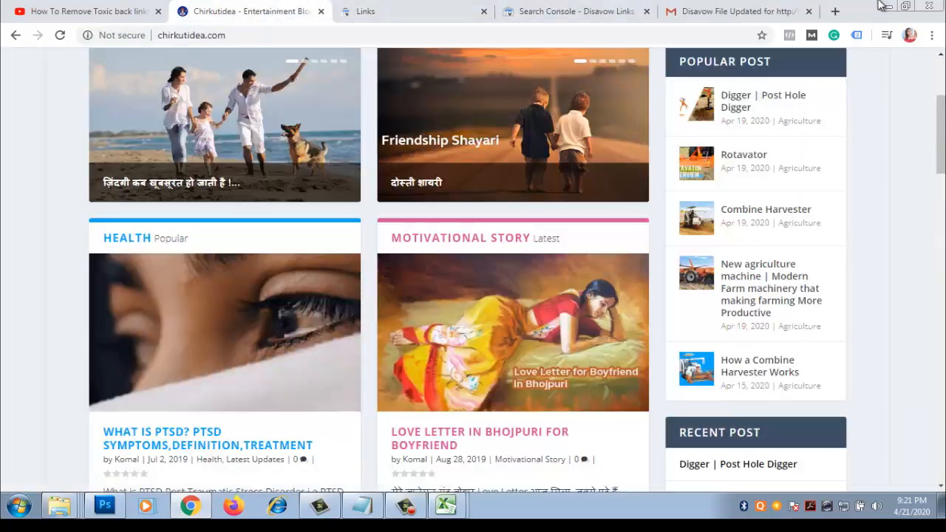
left_click(597, 6)
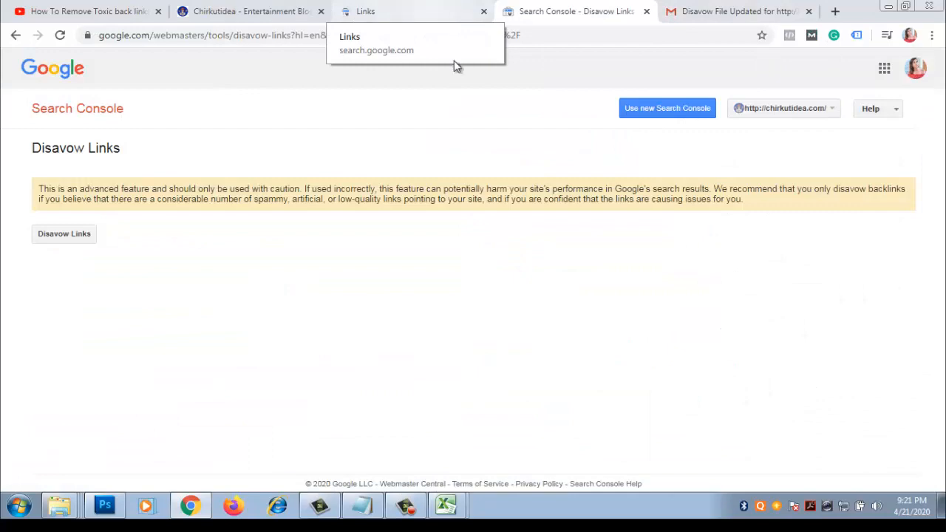
left_click(377, 11)
scroll(427, 161, "down", 2)
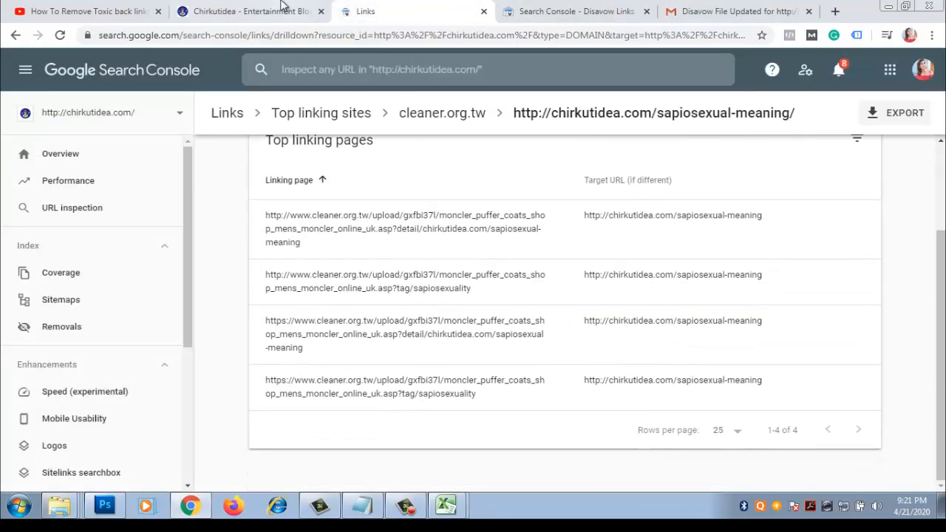
left_click(283, 10)
scroll(334, 270, "down", 3)
left_click(101, 7)
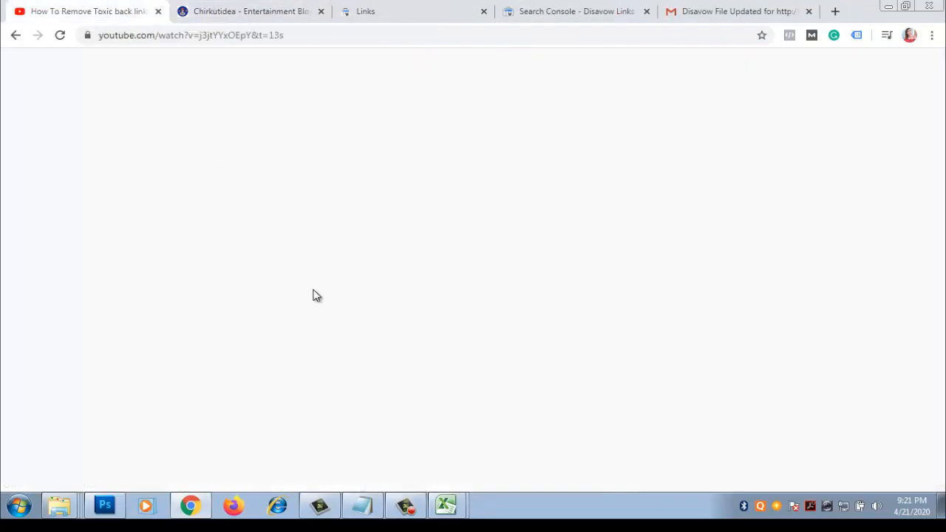
scroll(317, 299, "down", 3)
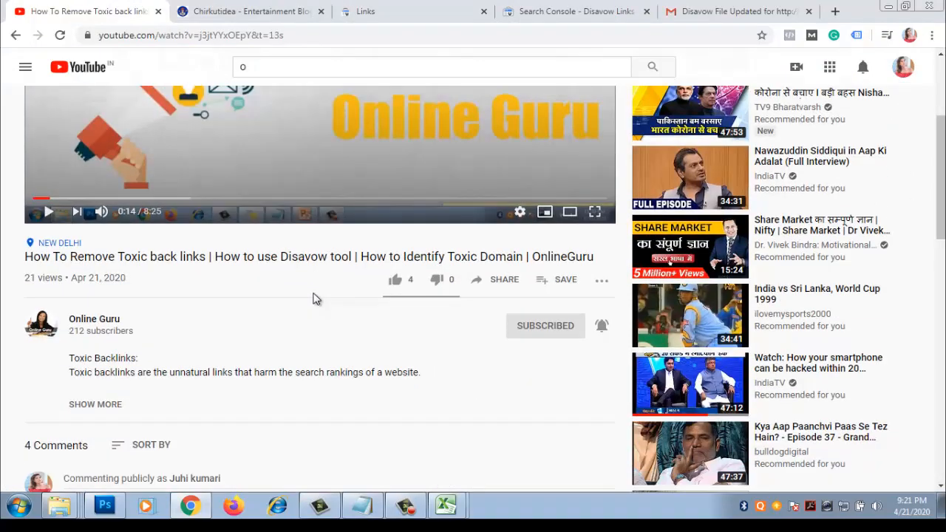
scroll(323, 313, "down", 3)
scroll(327, 330, "up", 5)
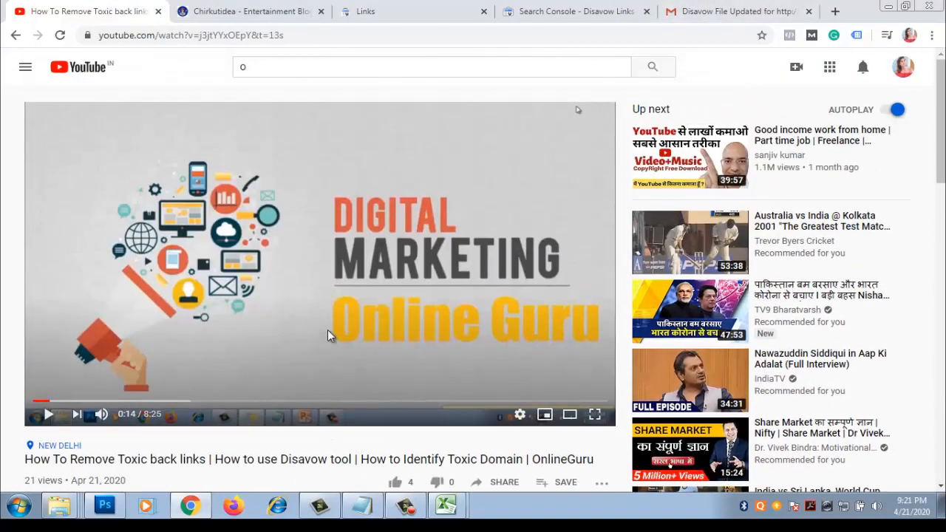
scroll(328, 330, "down", 3)
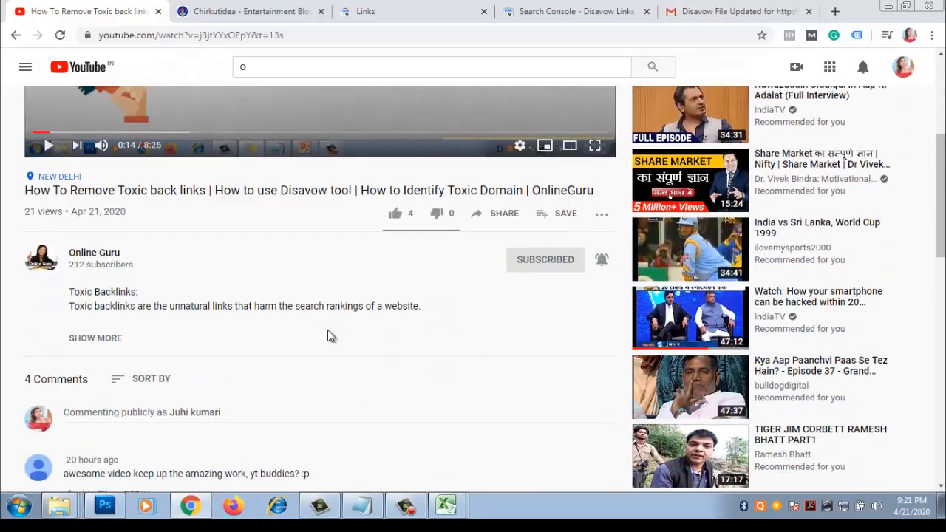
left_click(405, 506)
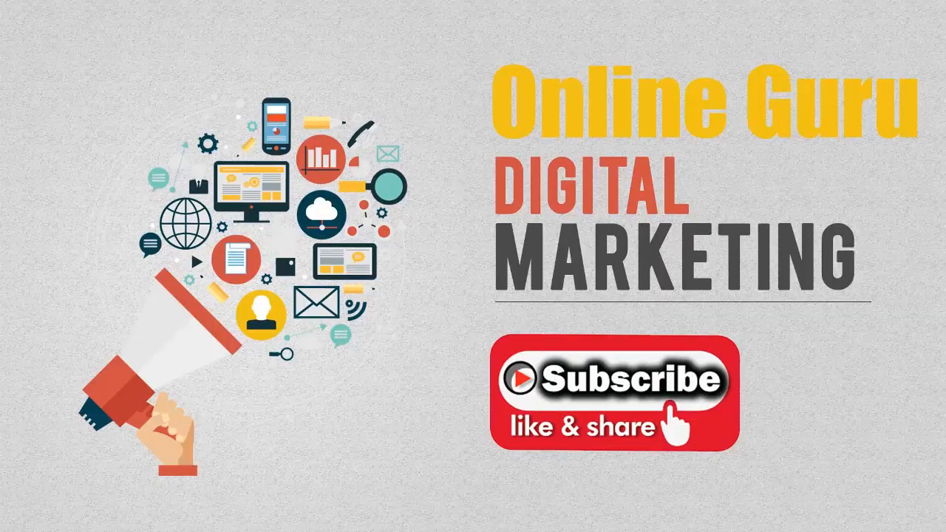